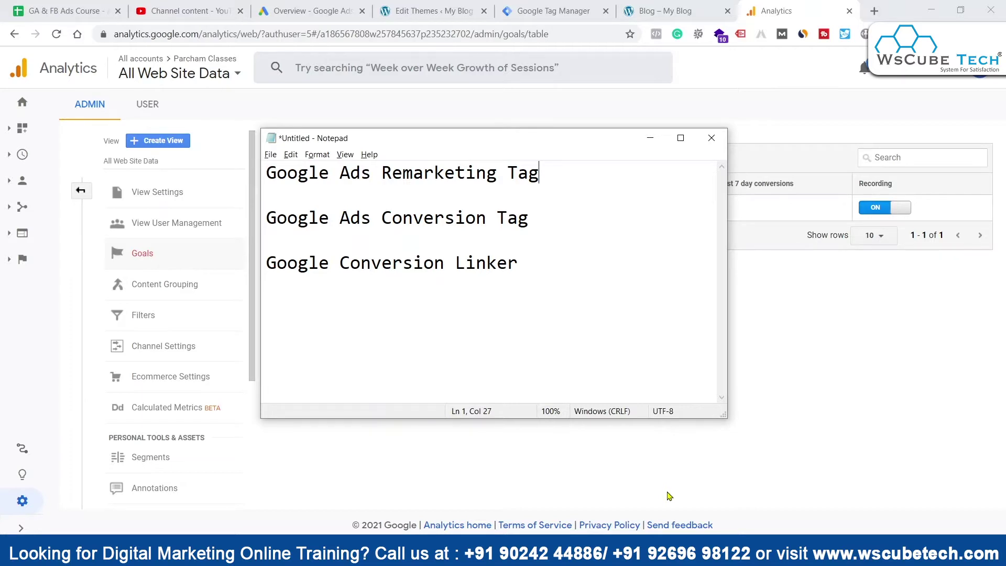
Append ' - creating custom audience ->' to the Remarketing Tag note line, correcting the typos
{"action": "type", "text": "- creatings"}
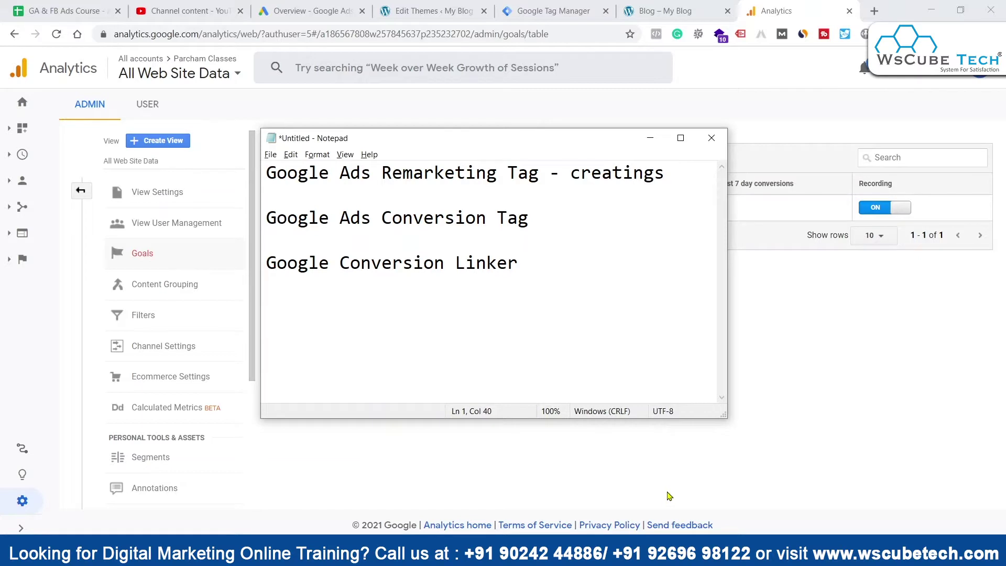
{"action": "key", "text": "BackSpace"}
{"action": "type", "text": "custom c"}
{"action": "key", "text": "BackSpace"}
{"action": "type", "text": "auei"}
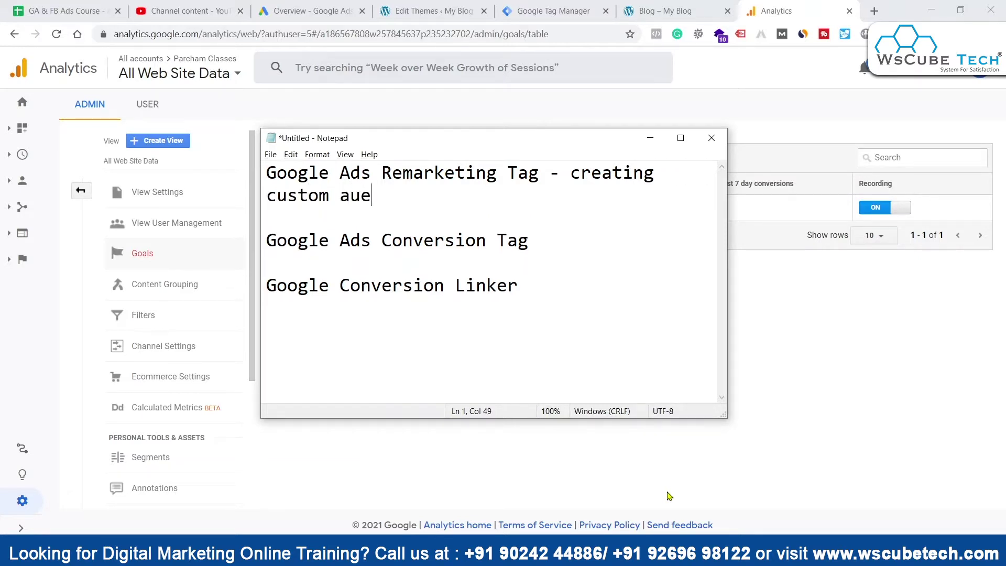
{"action": "key", "text": "BackSpace"}
{"action": "key", "text": "BackSpace"}
{"action": "type", "text": "dience ->"}
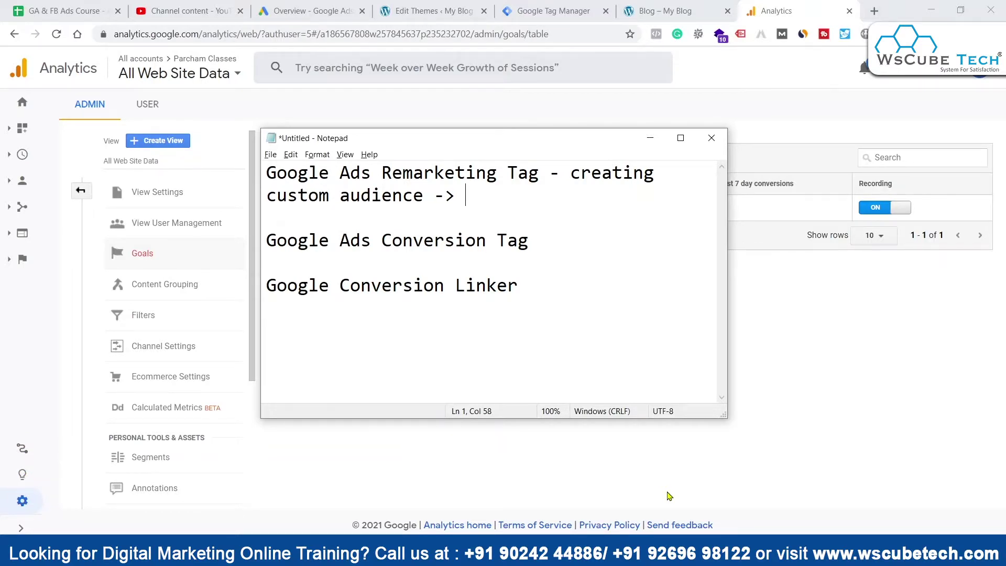
Shift the Notepad window slightly lower, minimize it, and bring up the Google Ads overview
{"action": "key", "text": "Left"}
{"action": "key", "text": "Left"}
{"action": "key", "text": "Left"}
{"action": "key", "text": "Left"}
{"action": "key", "text": "Left"}
{"action": "key", "text": "Left"}
{"action": "key", "text": "Left"}
{"action": "key", "text": "Left"}
{"action": "key", "text": "Left"}
{"action": "key", "text": "Left"}
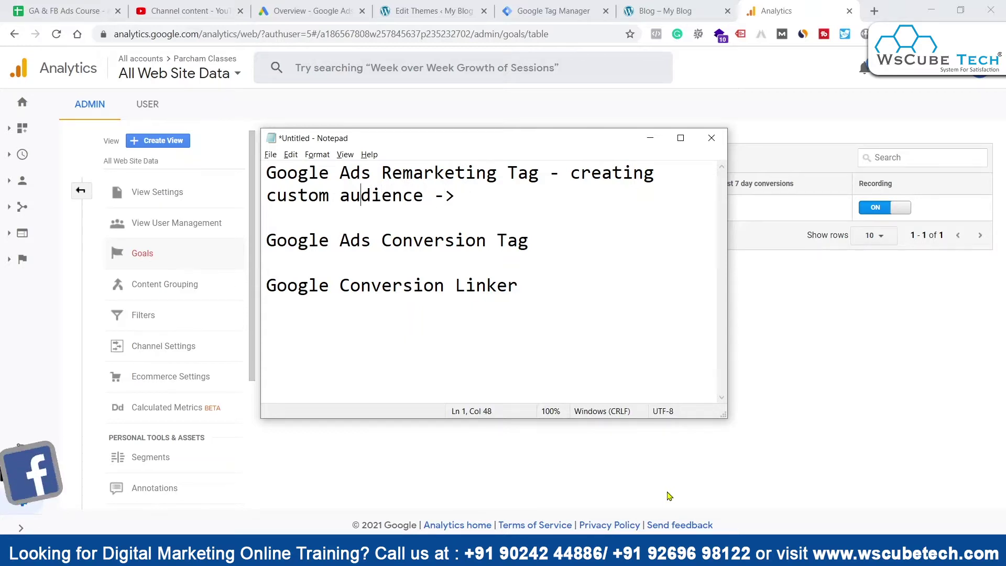
{"action": "key", "text": "Left"}
{"action": "key", "text": "Left"}
{"action": "key", "text": "Left"}
{"action": "key", "text": "Left"}
{"action": "key", "text": "Left"}
{"action": "key", "text": "Left"}
{"action": "key", "text": "Left"}
{"action": "key", "text": "Left"}
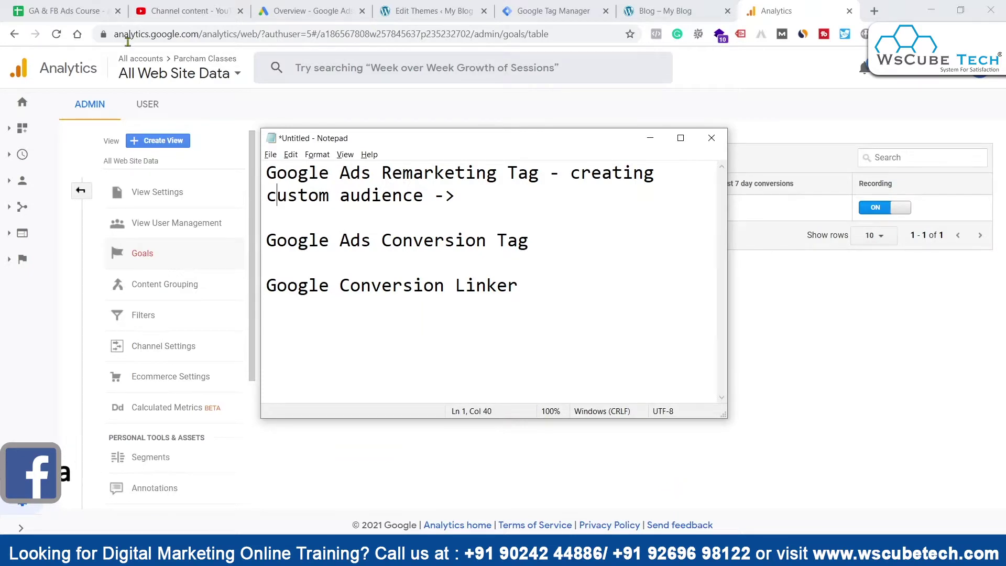
{"action": "mouse_move", "coordinate": [411, 140]}
{"action": "left_mouse_down"}
{"action": "mouse_move", "coordinate": [456, 164]}
{"action": "mouse_move", "coordinate": [422, 155]}
{"action": "left_mouse_up"}
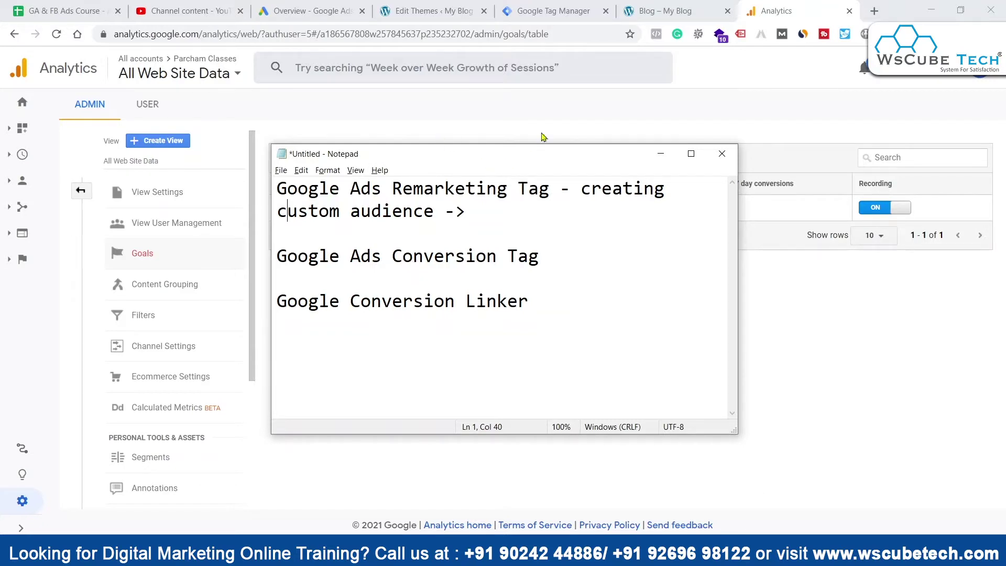
{"action": "left_click", "coordinate": [661, 154]}
{"action": "left_click", "coordinate": [332, 10]}
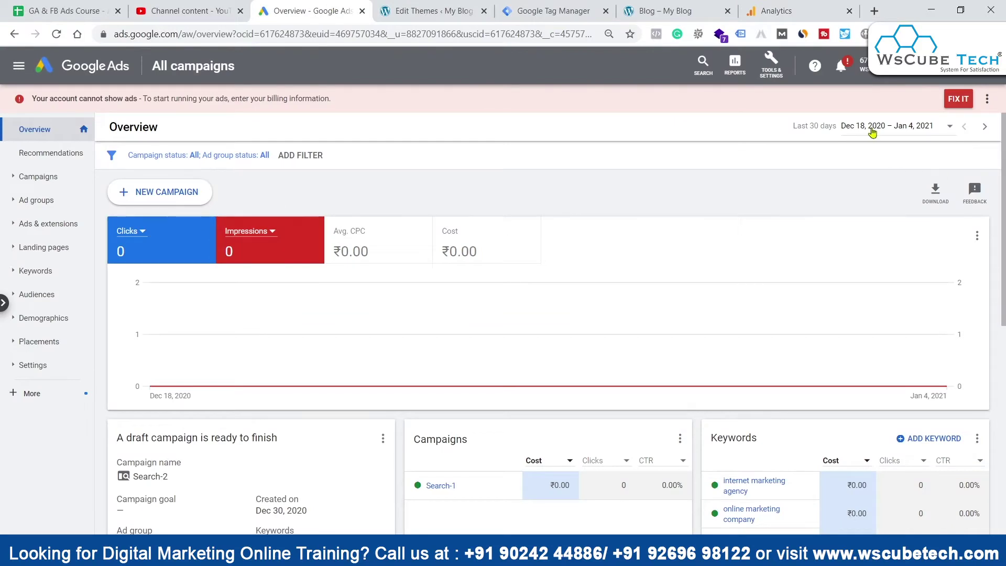
Check the Remarketing note, then open Audience manager from Google Ads Tools & Settings
{"action": "key", "text": "alt+Tab"}
{"action": "left_click_drag", "start_coordinate": [397, 190], "coordinate": [541, 191]}
{"action": "left_click", "coordinate": [592, 218]}
{"action": "left_click", "coordinate": [660, 154]}
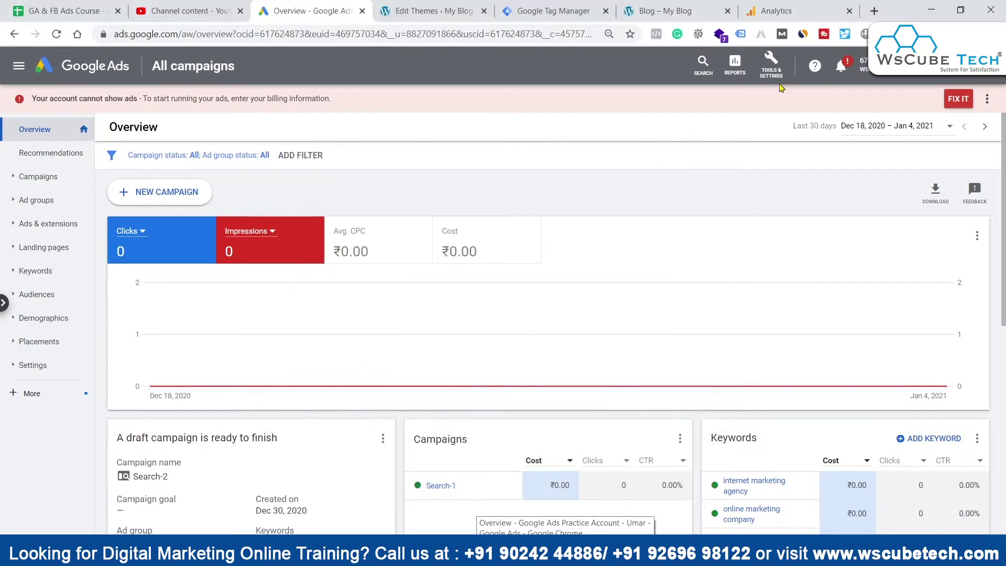
{"action": "left_click", "coordinate": [773, 69]}
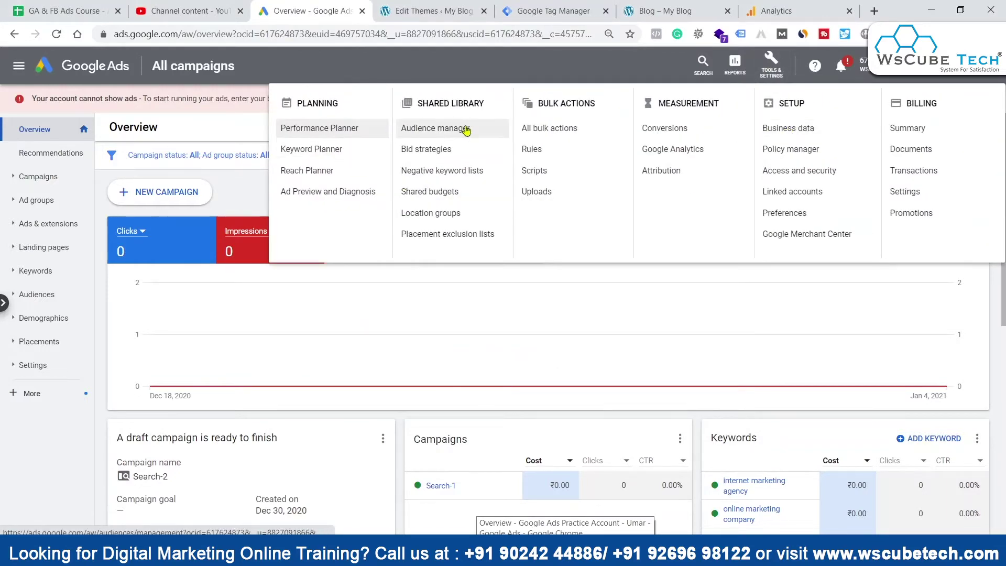
{"action": "left_click", "coordinate": [435, 128]}
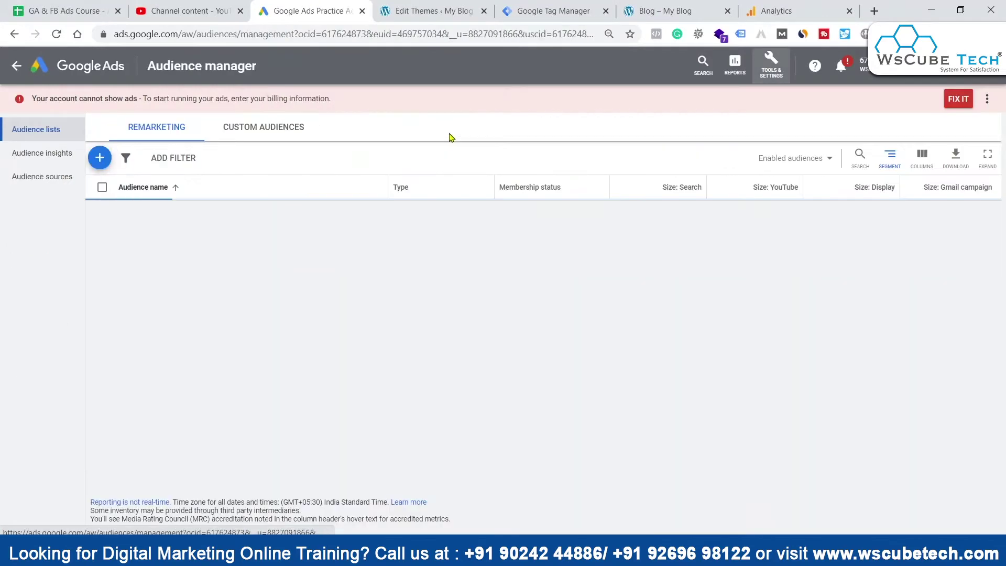
In Audience sources, start the Google Ads tag setup and accept adding an additional tag
{"action": "key", "text": "alt+Tab"}
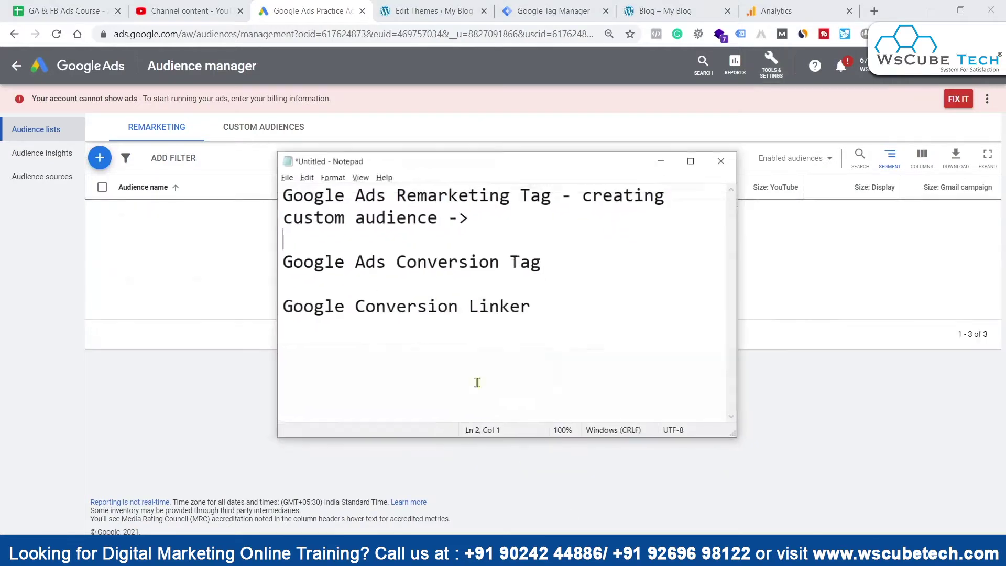
{"action": "left_click_drag", "start_coordinate": [414, 188], "coordinate": [487, 187]}
{"action": "left_click", "coordinate": [487, 188]}
{"action": "left_click", "coordinate": [661, 154]}
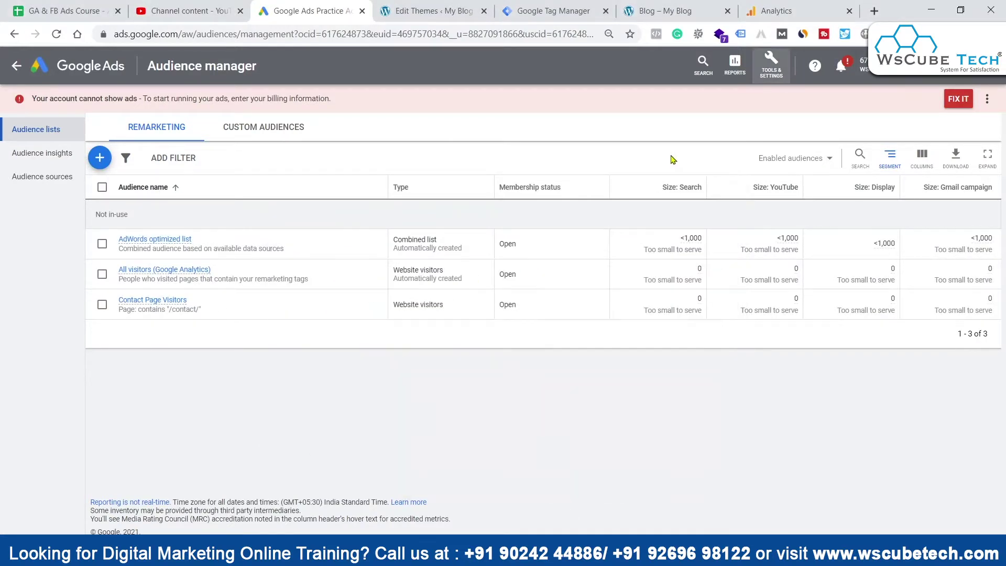
{"action": "left_click", "coordinate": [23, 178]}
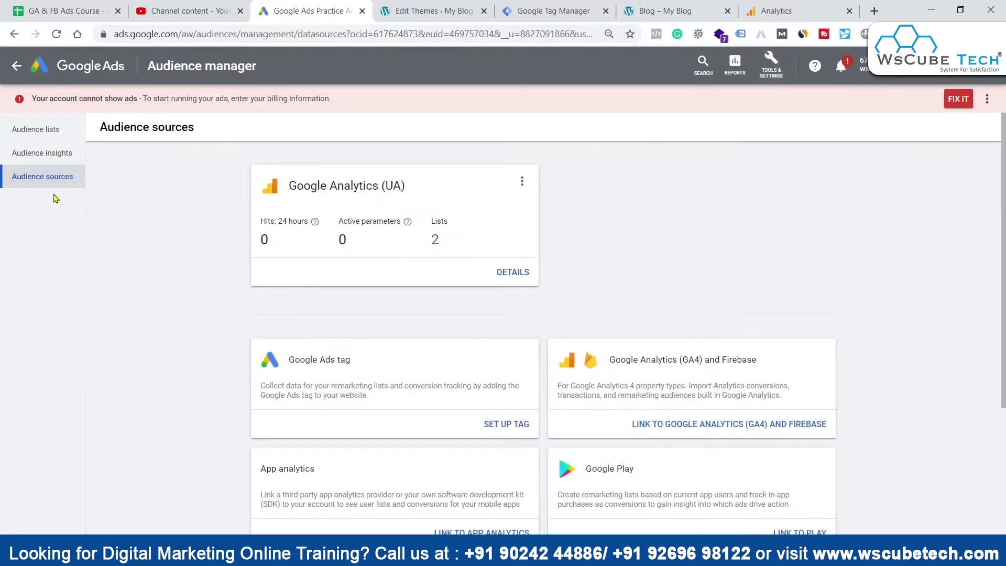
{"action": "scroll", "coordinate": [419, 293], "scroll_direction": "down", "scroll_amount": 3}
{"action": "left_click", "coordinate": [506, 277]}
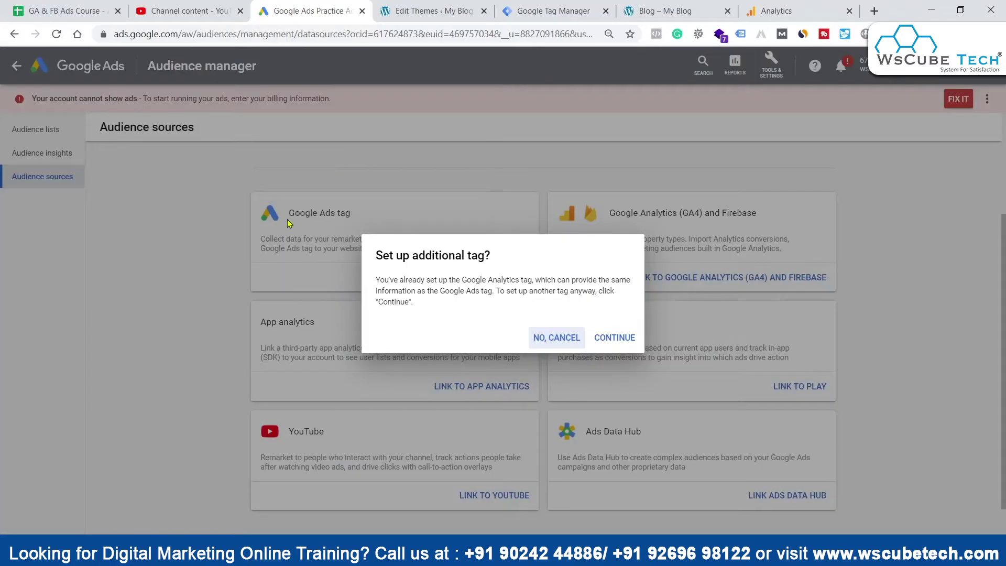
{"action": "left_click", "coordinate": [608, 338]}
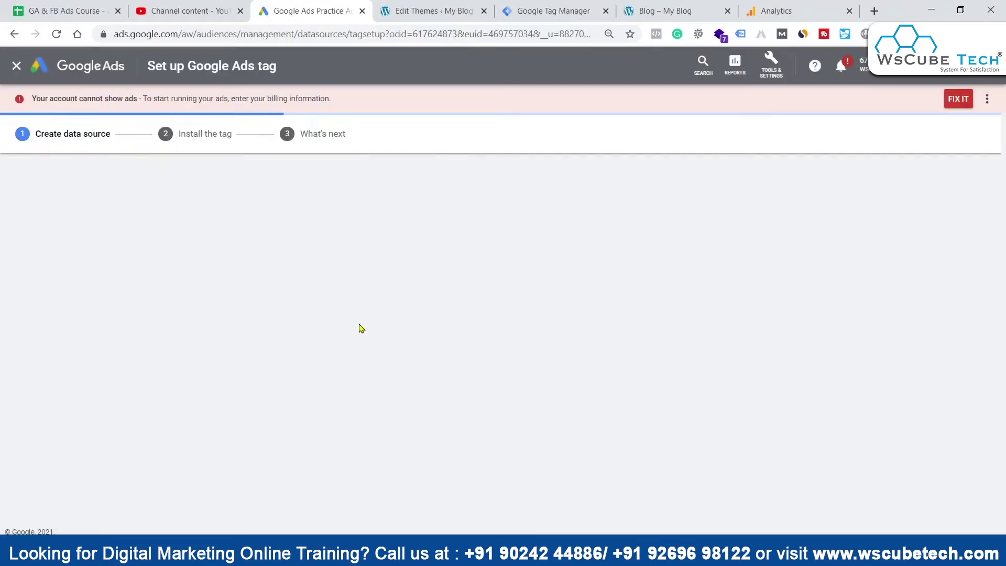
Choose 'Only collect general website visit data', expand Advanced settings, and save the data source
{"action": "left_click_drag", "start_coordinate": [206, 223], "coordinate": [251, 224]}
{"action": "left_click", "coordinate": [278, 241]}
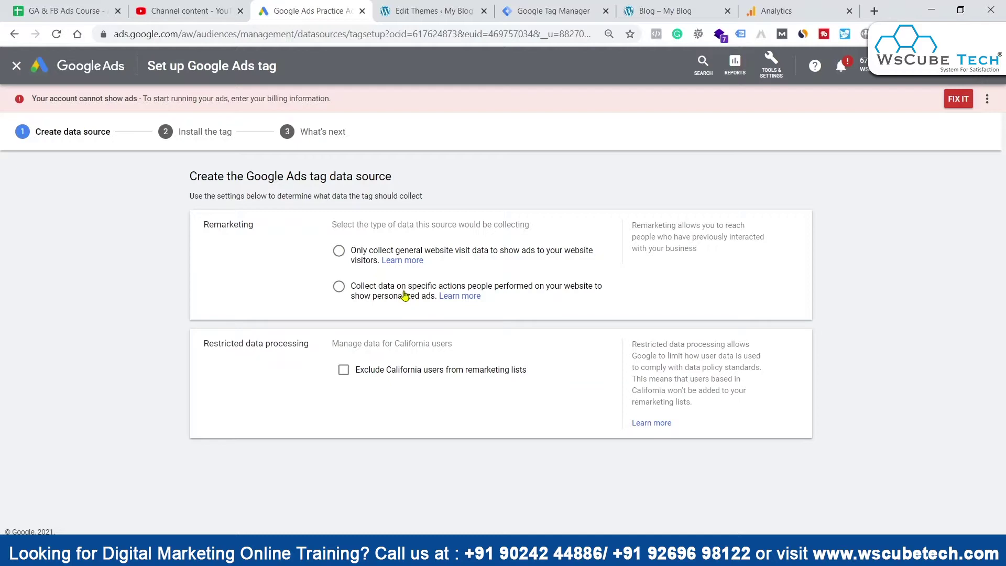
{"action": "left_click", "coordinate": [340, 255]}
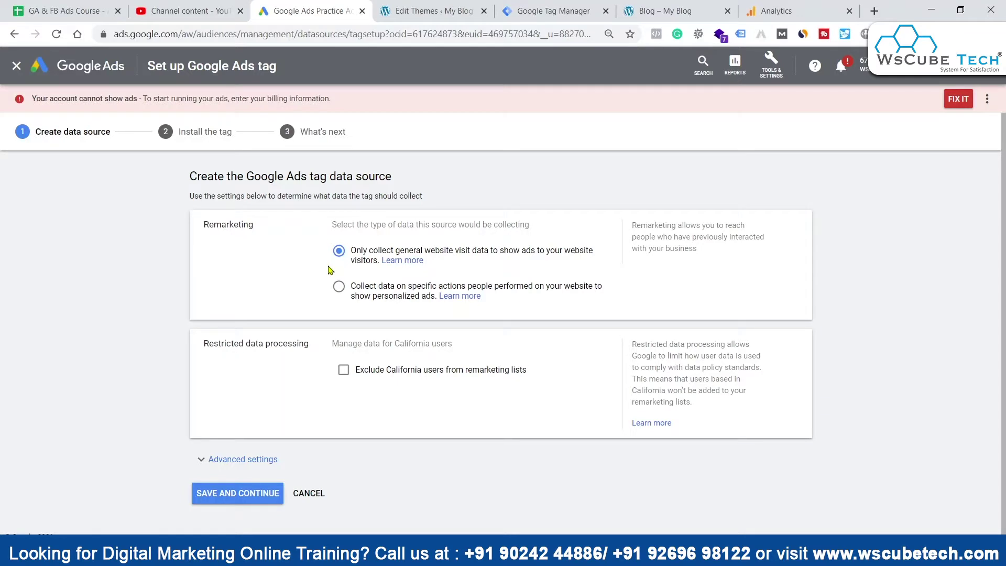
{"action": "left_click", "coordinate": [254, 460]}
{"action": "scroll", "coordinate": [568, 386], "scroll_direction": "down", "scroll_amount": 1}
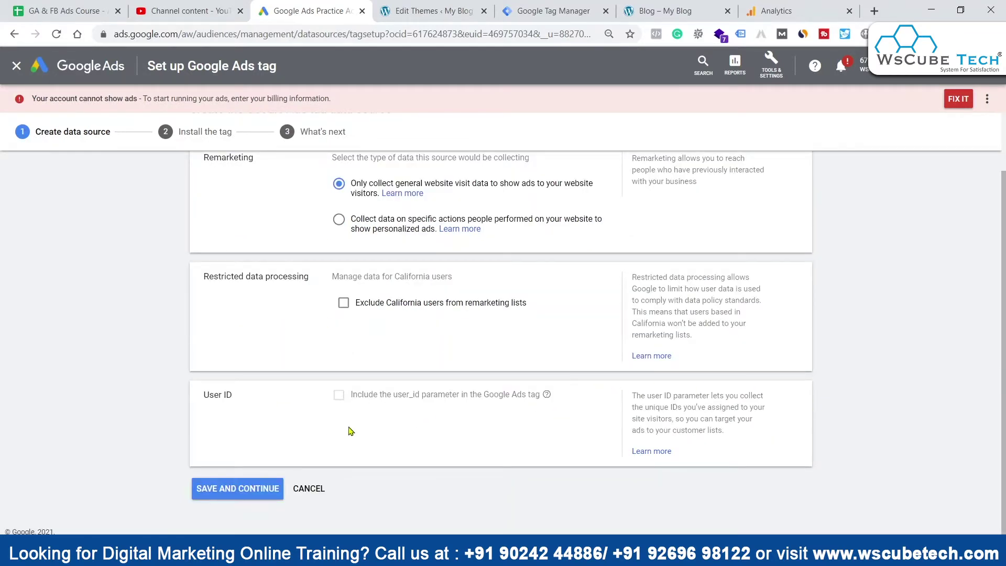
{"action": "left_click", "coordinate": [226, 490]}
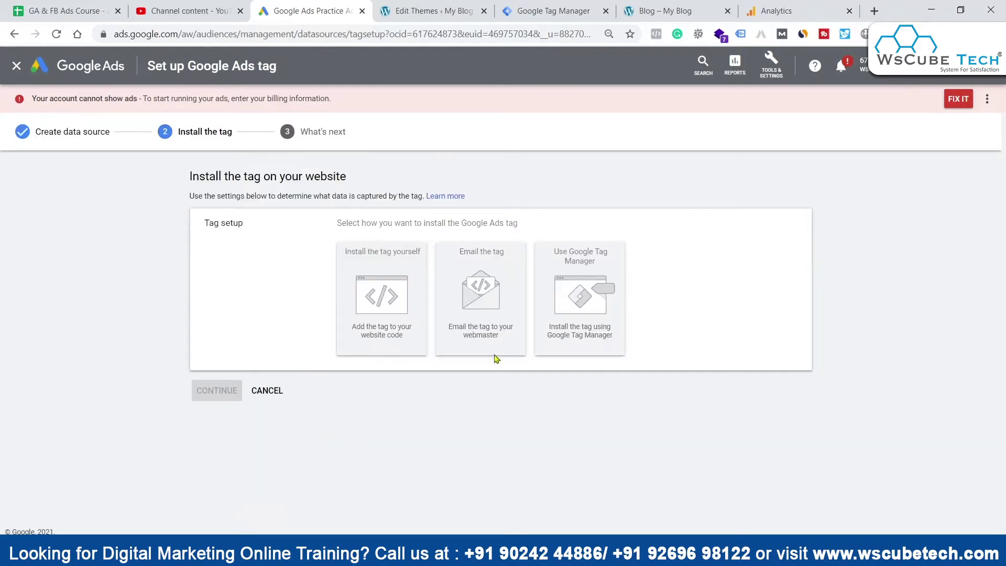
Compare the self-install, email, and Google Tag Manager installation options
{"action": "left_click", "coordinate": [393, 294]}
{"action": "scroll", "coordinate": [551, 402], "scroll_direction": "down", "scroll_amount": 3}
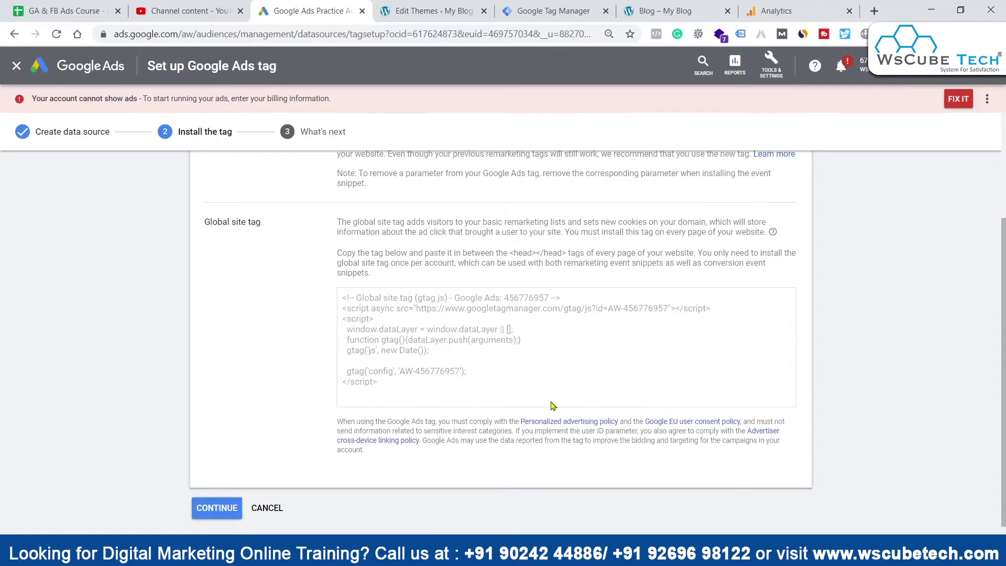
{"action": "scroll", "coordinate": [428, 264], "scroll_direction": "up", "scroll_amount": 3}
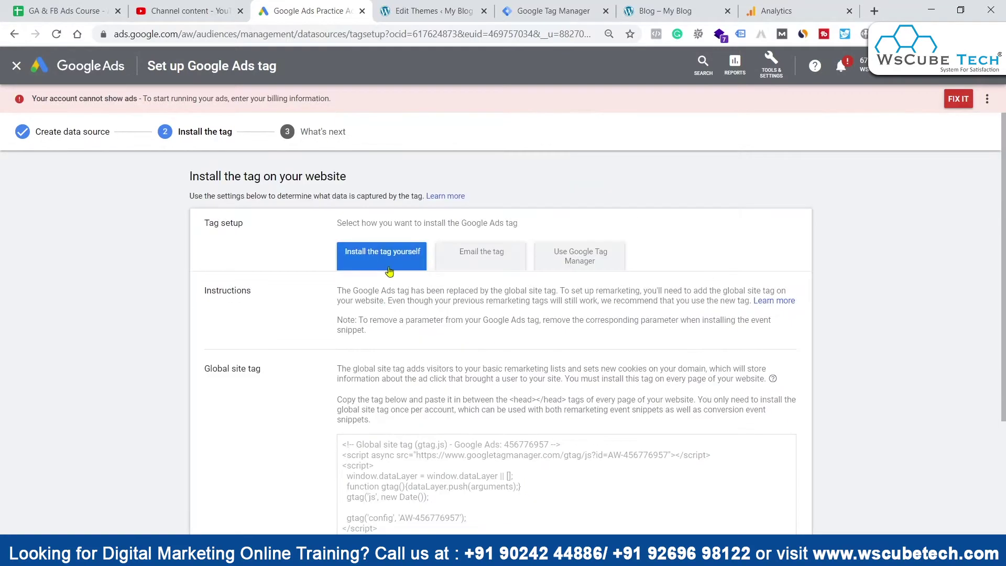
{"action": "left_click", "coordinate": [478, 254]}
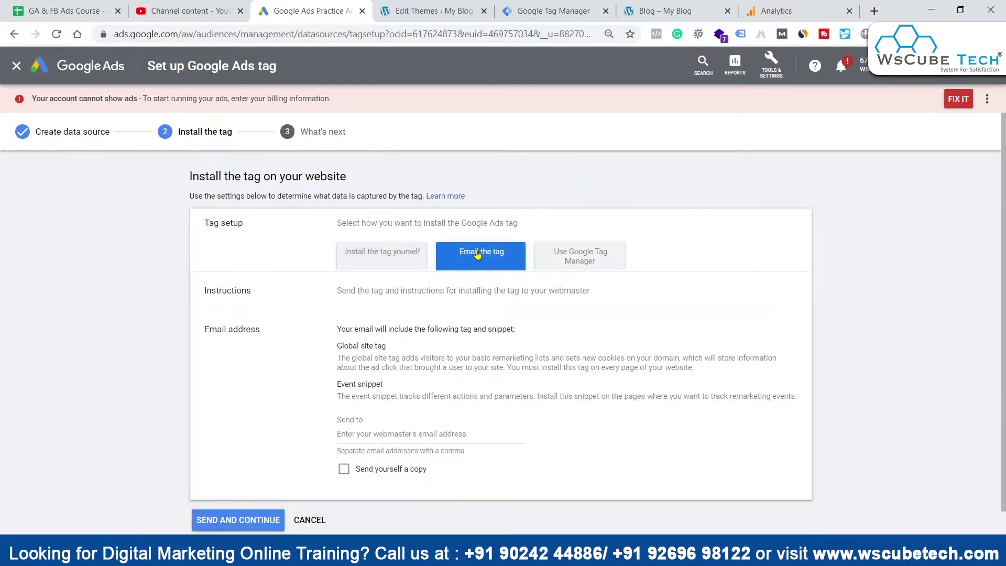
{"action": "left_click", "coordinate": [578, 254]}
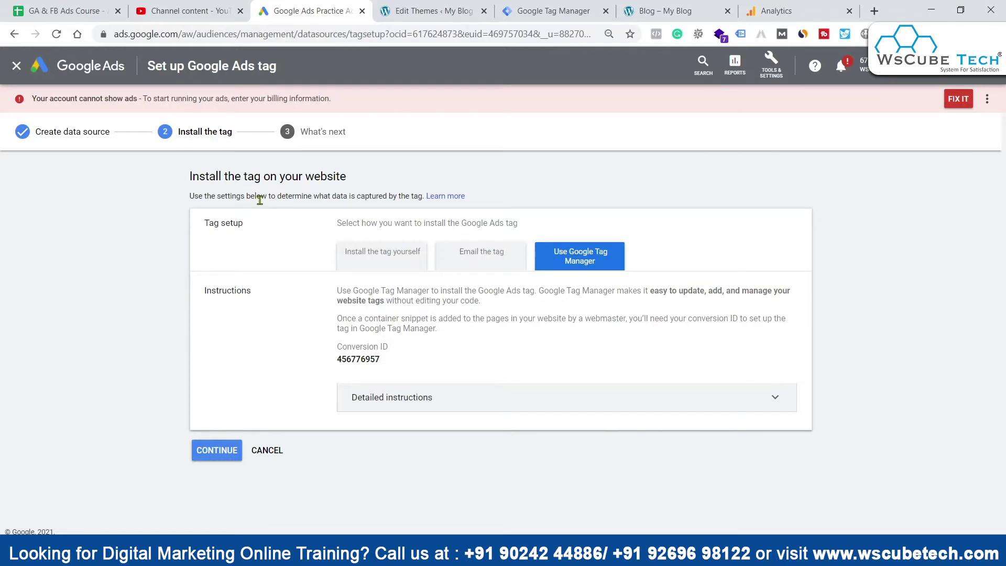
Settle on installing via Google Tag Manager, then start a new tag in Tag Manager
{"action": "left_click", "coordinate": [357, 255]}
{"action": "left_click", "coordinate": [480, 256]}
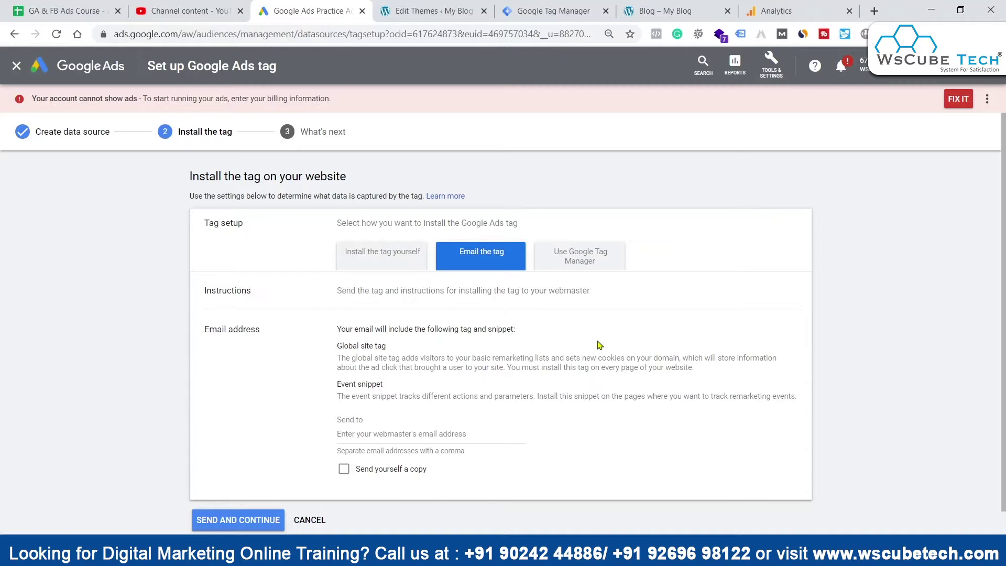
{"action": "left_click", "coordinate": [361, 256]}
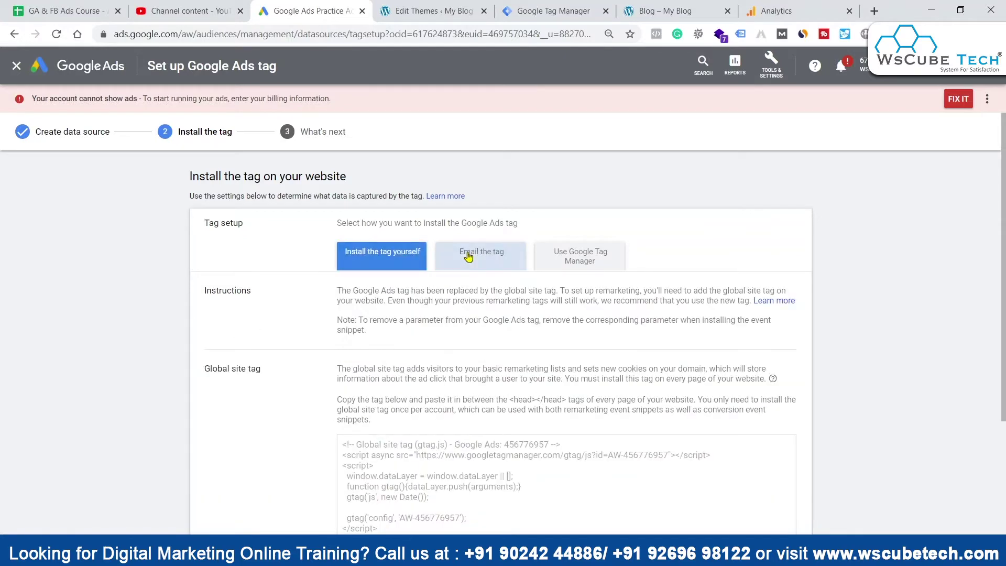
{"action": "left_click", "coordinate": [485, 255]}
{"action": "left_click", "coordinate": [618, 268]}
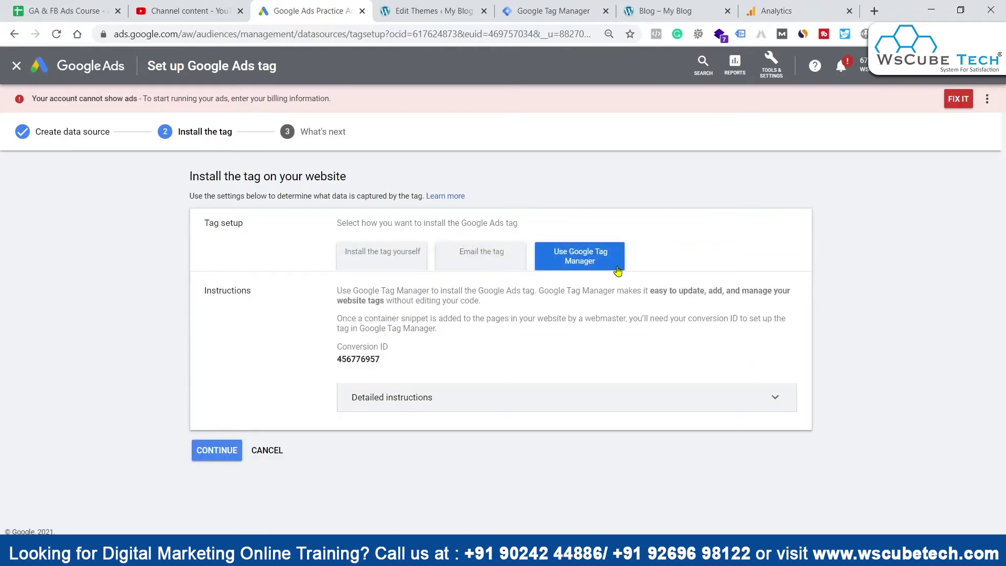
{"action": "left_click", "coordinate": [565, 9]}
{"action": "left_click", "coordinate": [231, 222]}
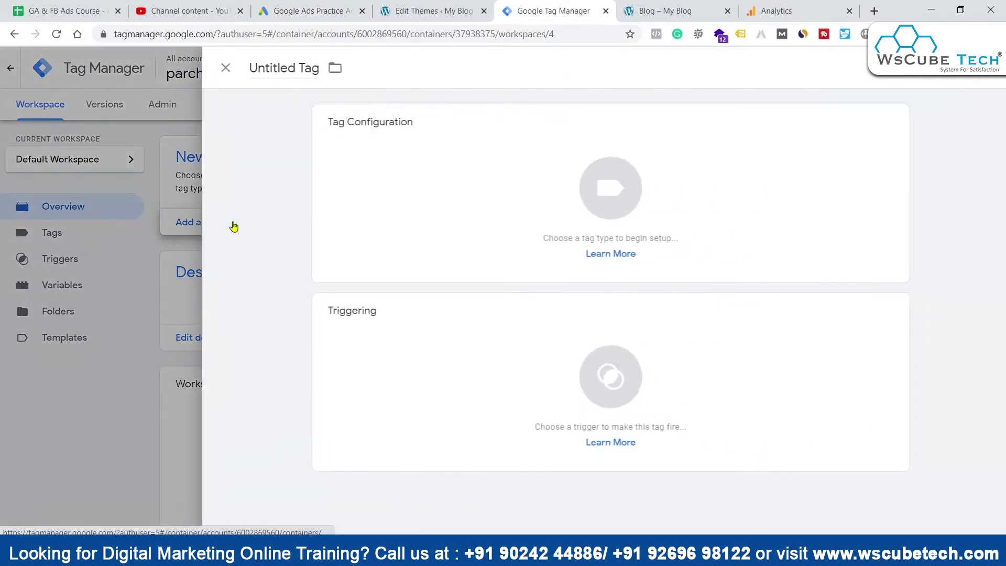
Name the new tag 'Google Ads Remarketing Tag'
{"action": "left_click", "coordinate": [274, 61]}
{"action": "triple_click", "coordinate": [274, 61]}
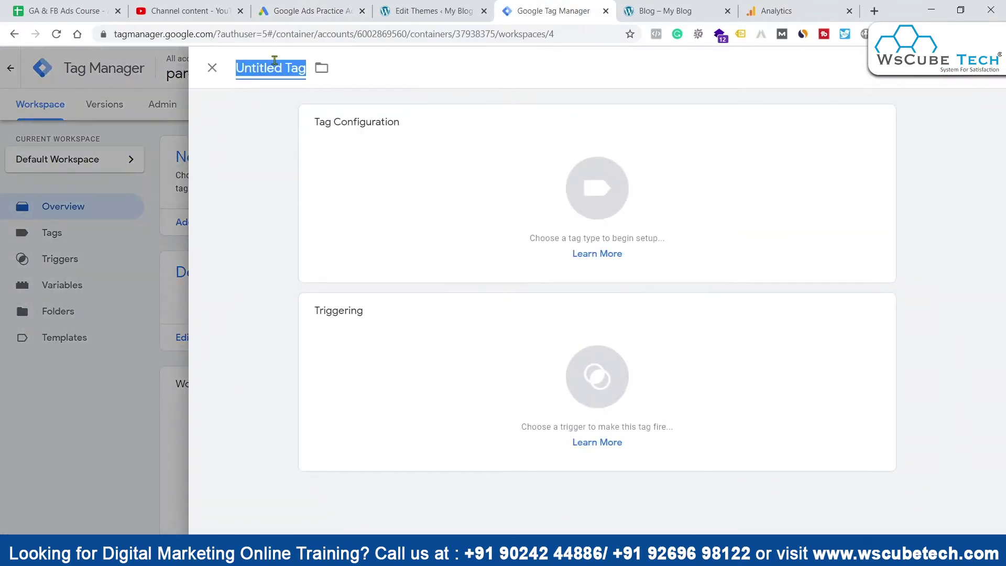
{"action": "type", "text": "Google Ads Remak"}
{"action": "key", "text": "BackSpace"}
{"action": "type", "text": "rketing Tag"}
Set the tag type to Google Ads Remarketing
{"action": "left_click", "coordinate": [483, 215]}
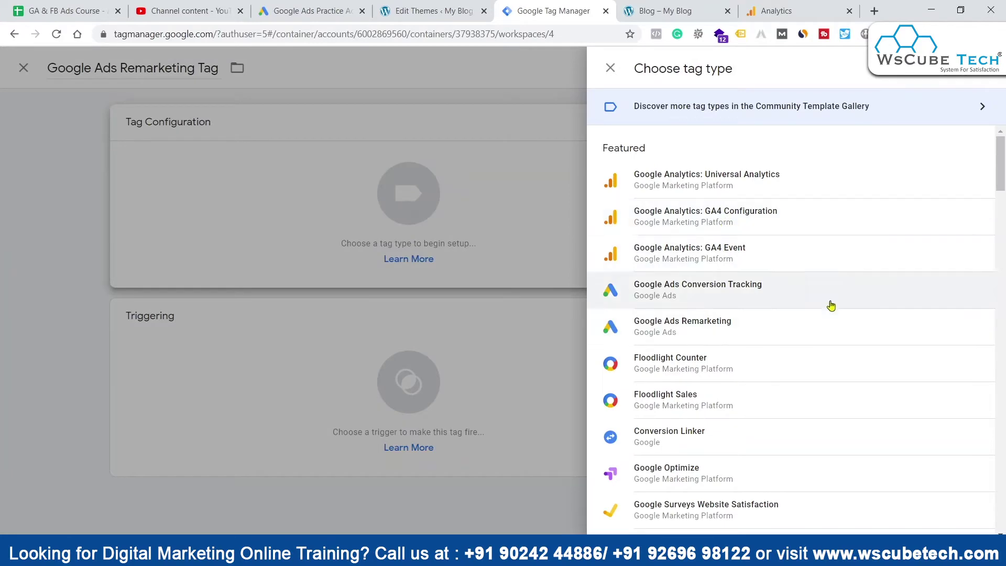
{"action": "scroll", "coordinate": [831, 306], "scroll_direction": "down", "scroll_amount": 1}
{"action": "scroll", "coordinate": [642, 275], "scroll_direction": "down", "scroll_amount": 1}
{"action": "left_click", "coordinate": [739, 269]}
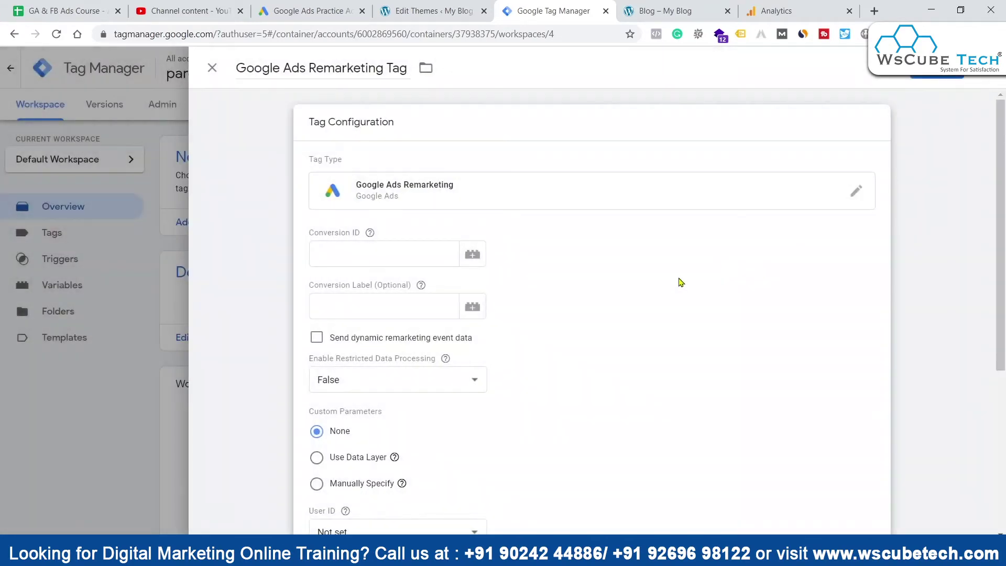
{"action": "left_click", "coordinate": [361, 252]}
{"action": "left_click", "coordinate": [357, 311]}
{"action": "scroll", "coordinate": [577, 299], "scroll_direction": "down", "scroll_amount": 3}
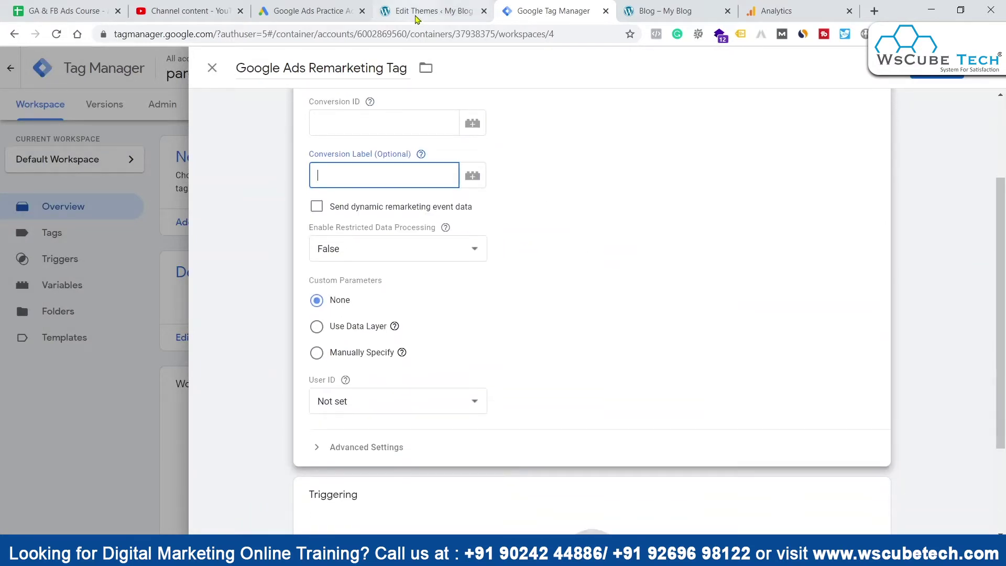
Copy Conversion ID 456776957 from the Google Ads tag setup page
{"action": "left_click", "coordinate": [308, 11]}
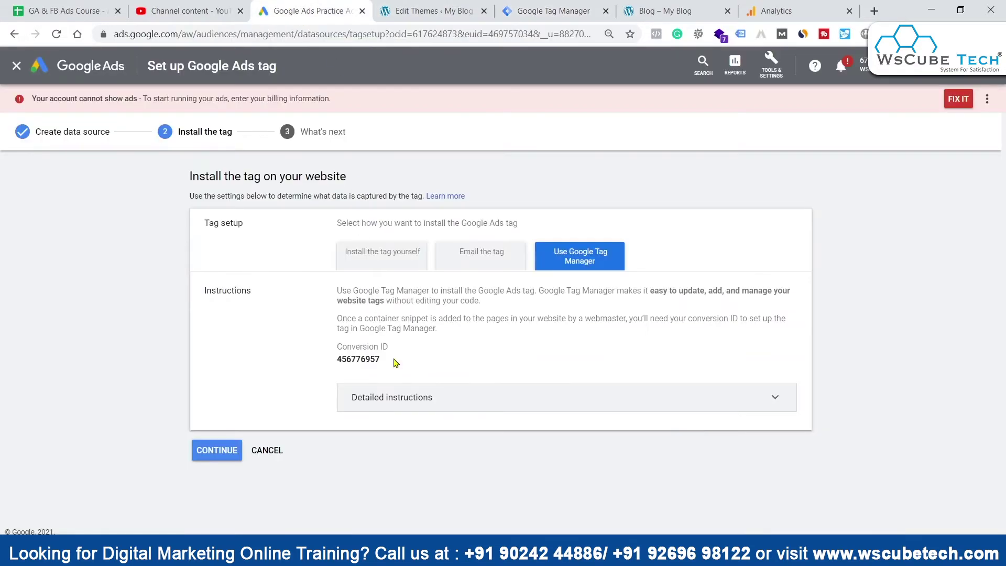
{"action": "double_click", "coordinate": [369, 361]}
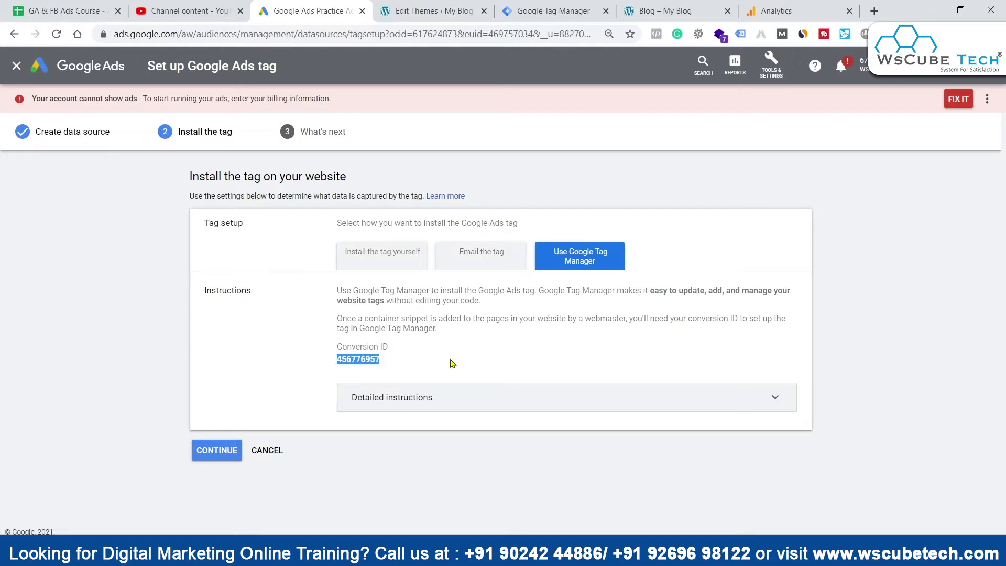
{"action": "left_click", "coordinate": [770, 398]}
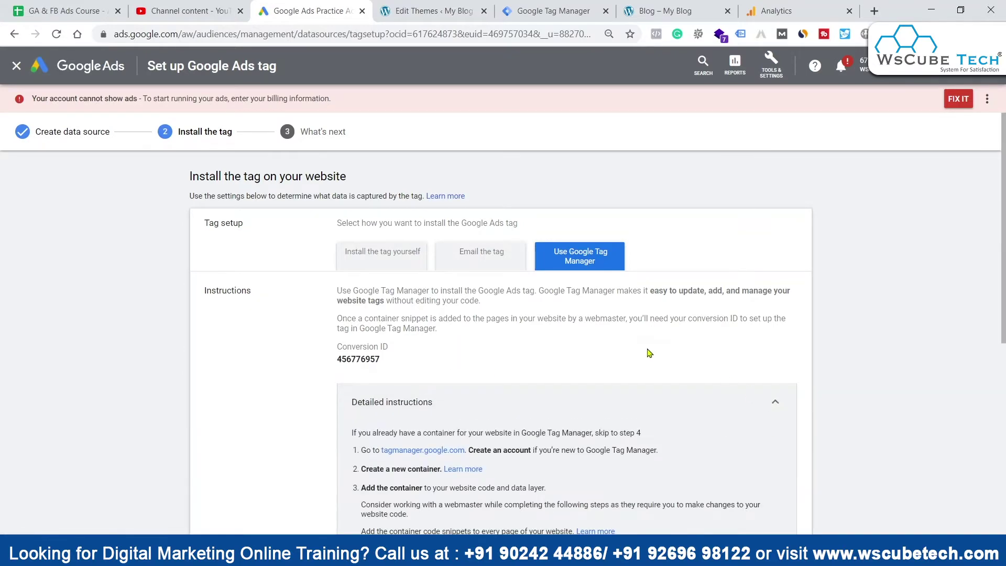
{"action": "scroll", "coordinate": [650, 353], "scroll_direction": "down", "scroll_amount": 3}
{"action": "double_click", "coordinate": [361, 213]}
{"action": "key", "text": "ctrl+c"}
{"action": "scroll", "coordinate": [518, 348], "scroll_direction": "up", "scroll_amount": 3}
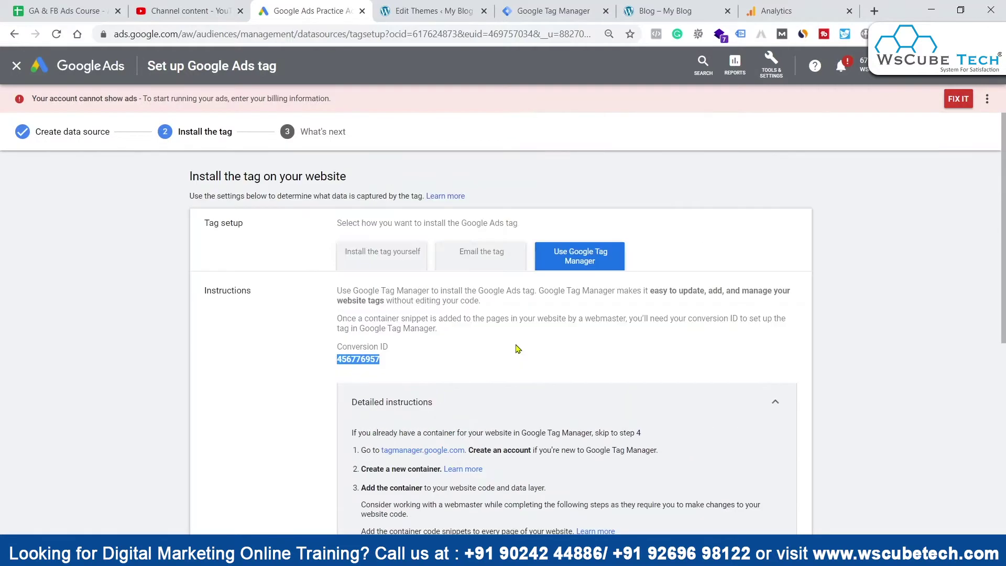
{"action": "scroll", "coordinate": [518, 349], "scroll_direction": "down", "scroll_amount": 7}
{"action": "scroll", "coordinate": [526, 349], "scroll_direction": "down", "scroll_amount": 4}
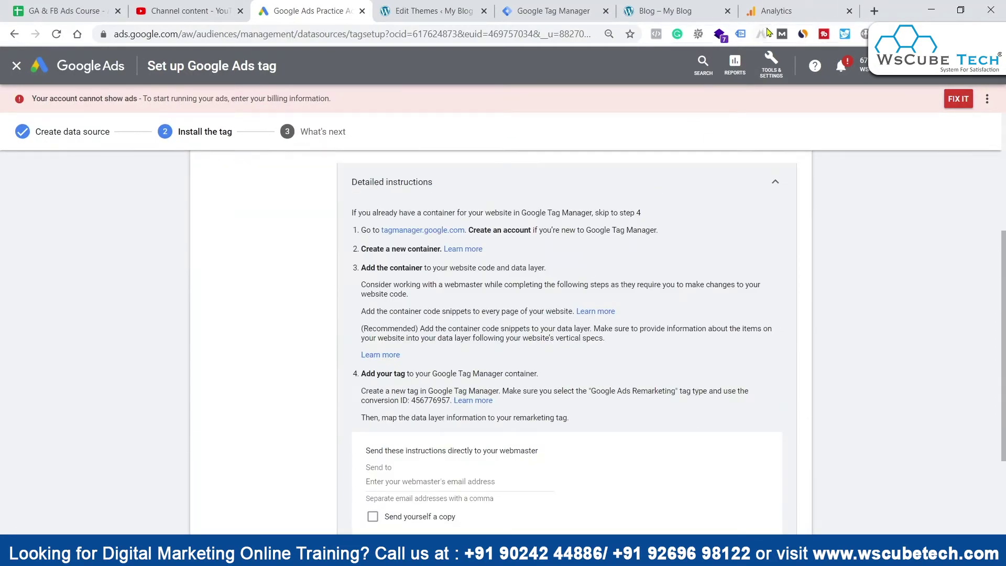
Paste Conversion ID 456776957 into the tag's Conversion ID field
{"action": "left_click", "coordinate": [548, 11]}
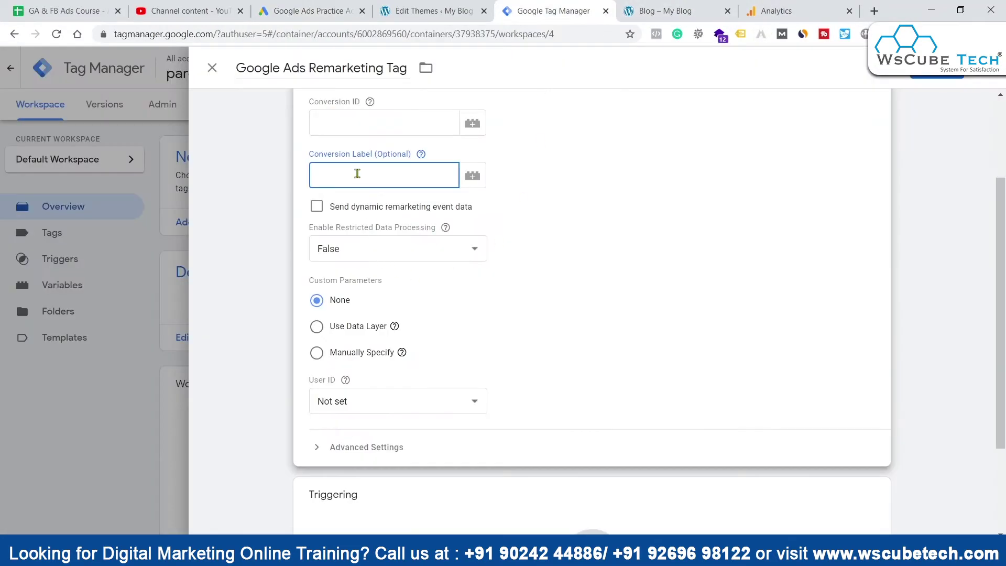
{"action": "left_click", "coordinate": [402, 129]}
{"action": "key", "text": "ctrl+v"}
{"action": "left_click", "coordinate": [643, 220]}
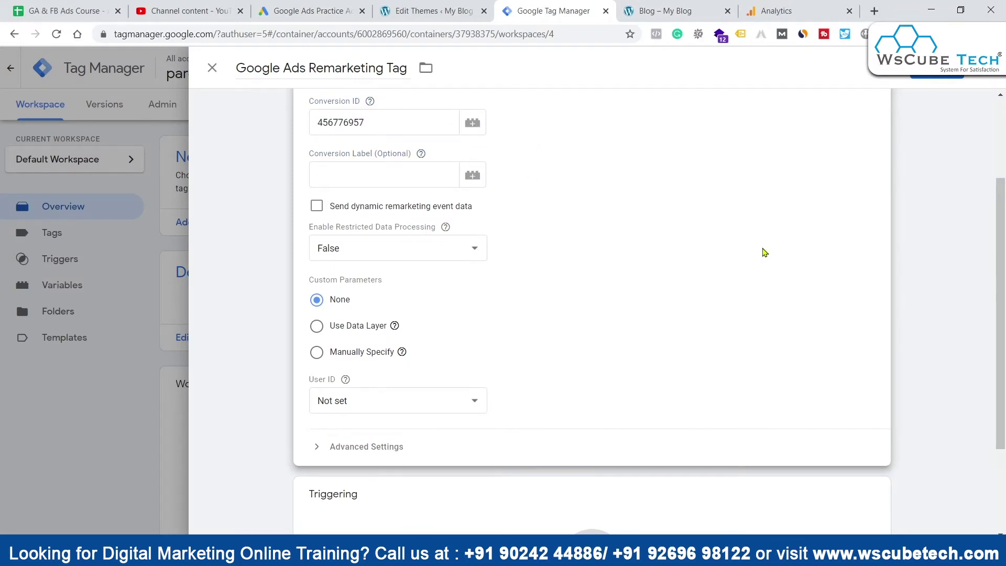
{"action": "scroll", "coordinate": [764, 251], "scroll_direction": "up", "scroll_amount": 3}
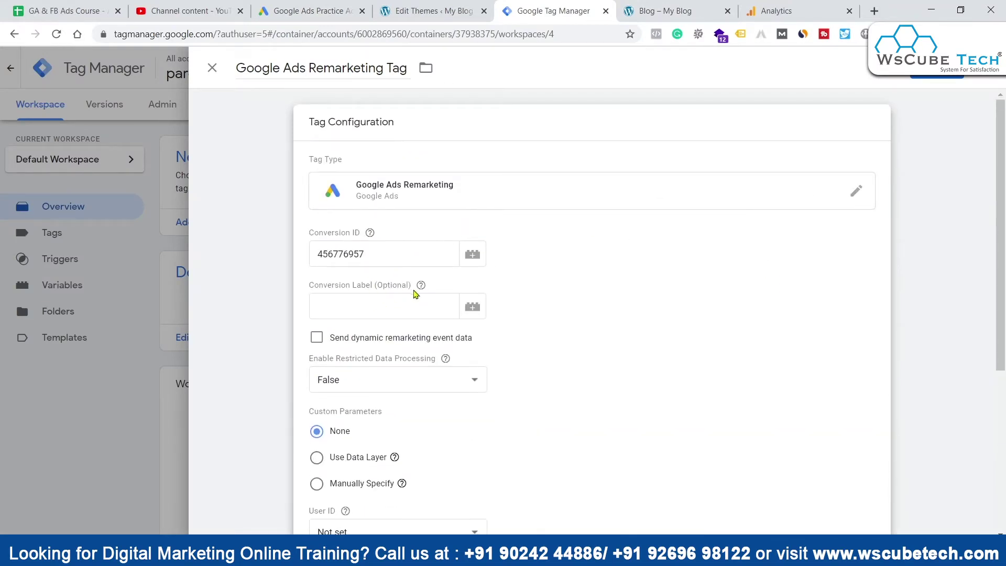
{"action": "scroll", "coordinate": [564, 292], "scroll_direction": "down", "scroll_amount": 5}
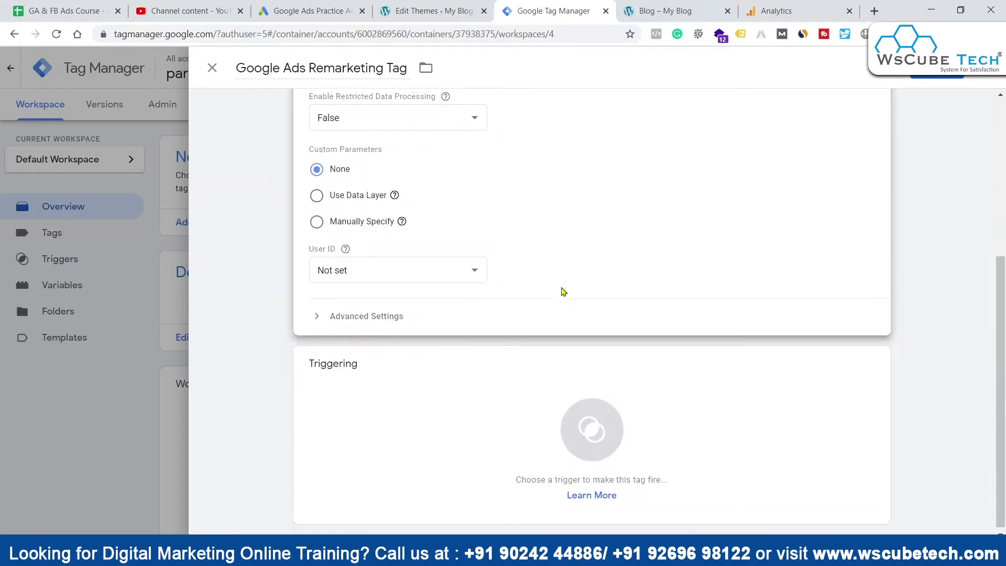
{"action": "left_click", "coordinate": [494, 418]}
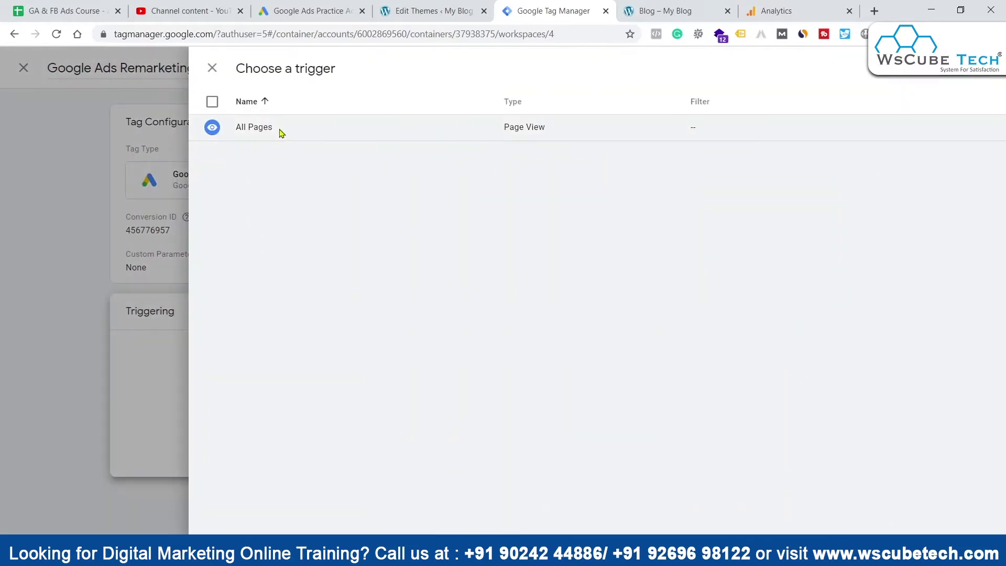
Trigger the remarketing tag on All Pages, save it, and publish Version 4
{"action": "left_click", "coordinate": [278, 130]}
{"action": "left_click", "coordinate": [967, 68]}
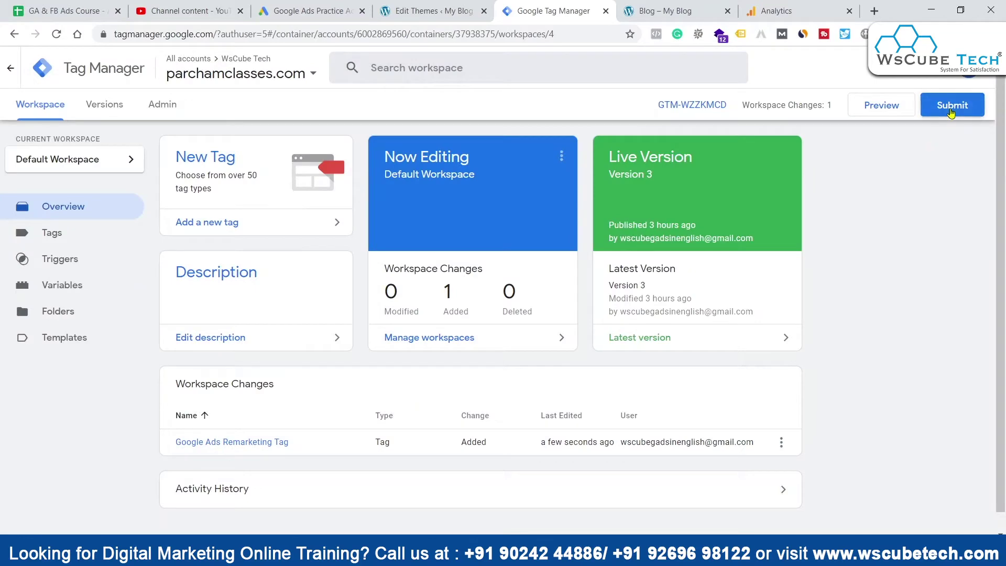
{"action": "left_click", "coordinate": [951, 107]}
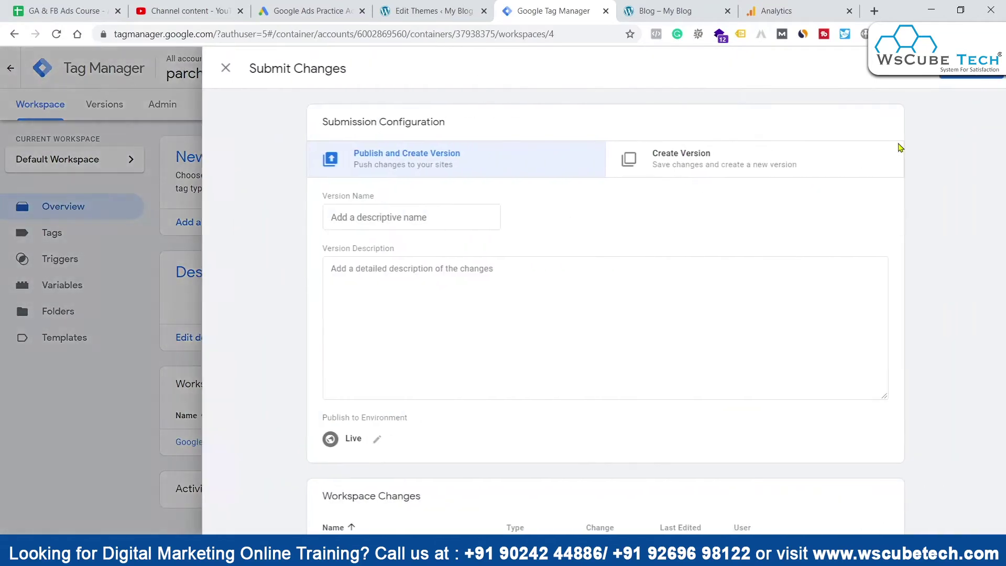
{"action": "left_click", "coordinate": [943, 74]}
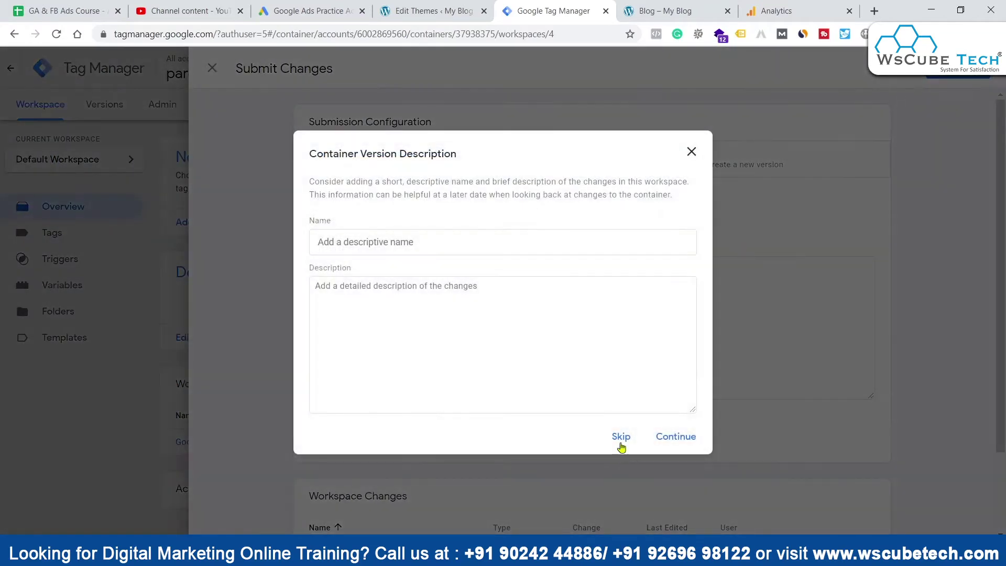
{"action": "left_click", "coordinate": [676, 441]}
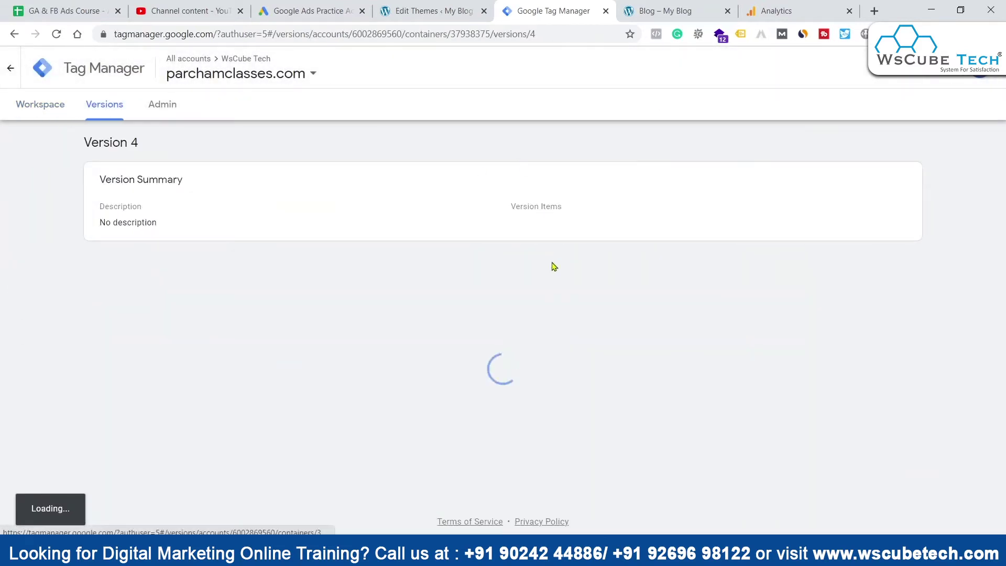
Return to the workspace overview and reload the My Blog page
{"action": "left_click", "coordinate": [39, 110]}
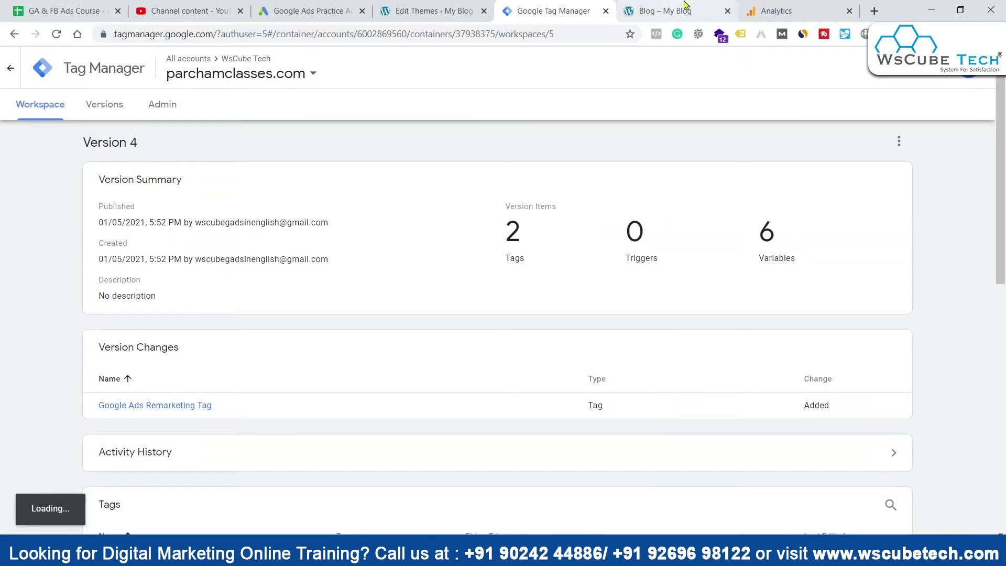
{"action": "left_click", "coordinate": [665, 11]}
{"action": "key", "text": "Return"}
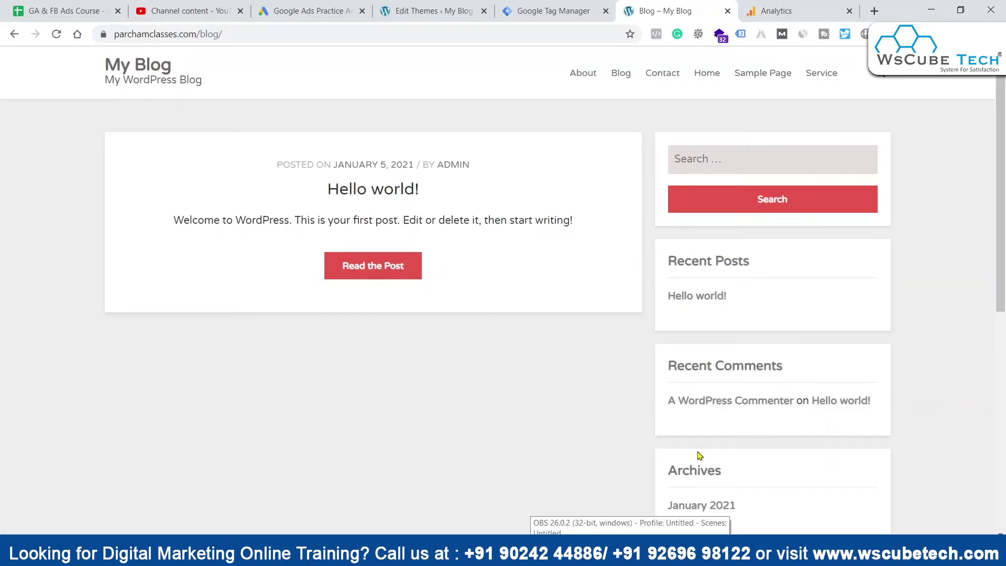
Verify in Tag Assistant that the Google Ads Remarketing Tag appears among three blog tags
{"action": "left_click", "coordinate": [740, 34]}
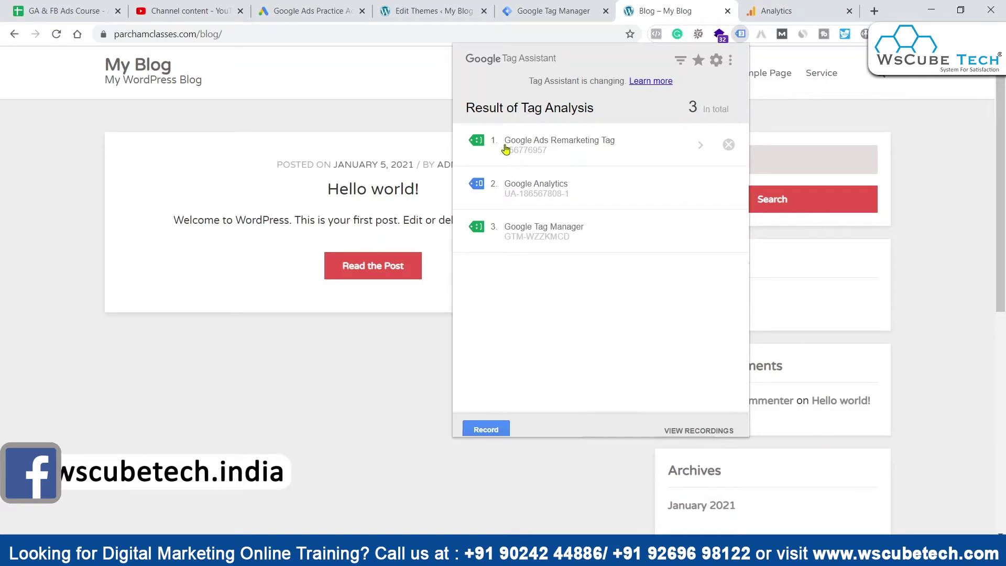
{"action": "left_click", "coordinate": [219, 124]}
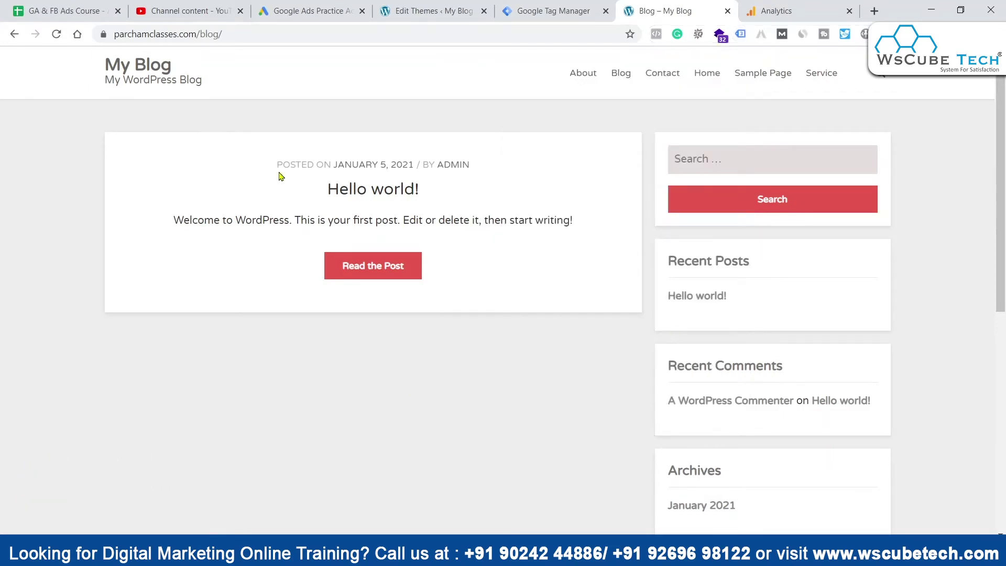
{"action": "key", "text": "ctrl+3"}
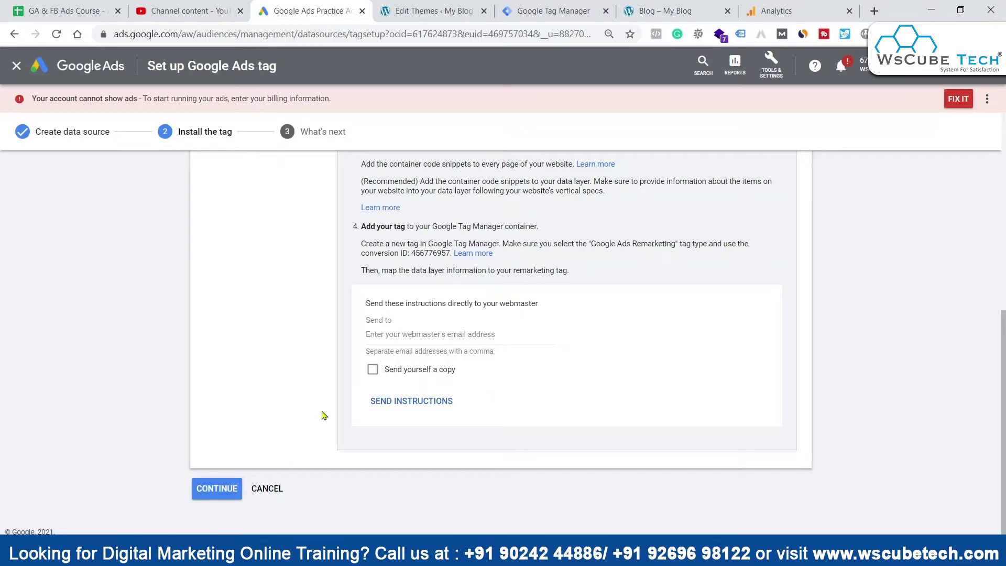
Complete the Google Ads tag setup and display the three remarketing audience lists
{"action": "left_click", "coordinate": [191, 488]}
{"action": "left_click", "coordinate": [210, 262]}
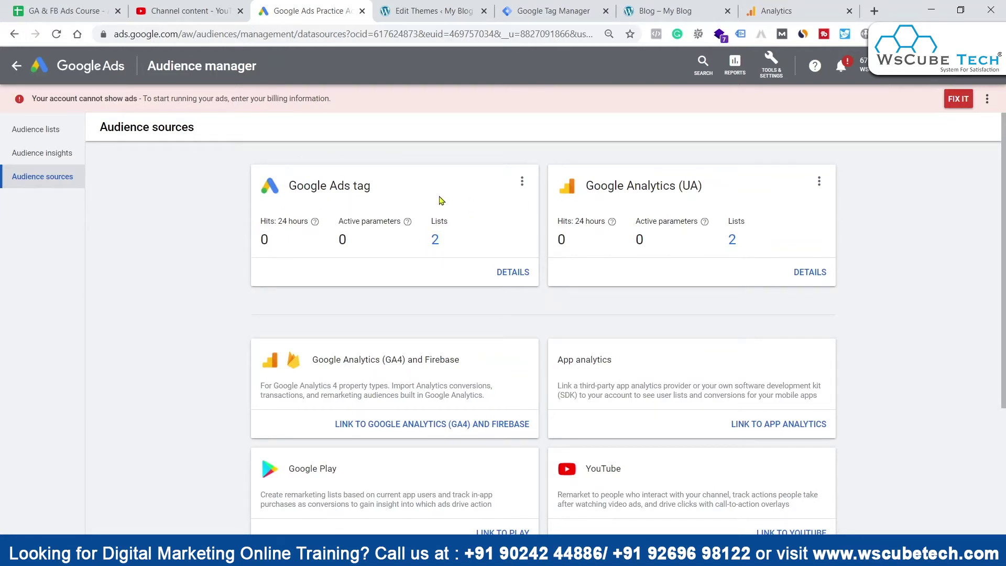
{"action": "left_click", "coordinate": [42, 122]}
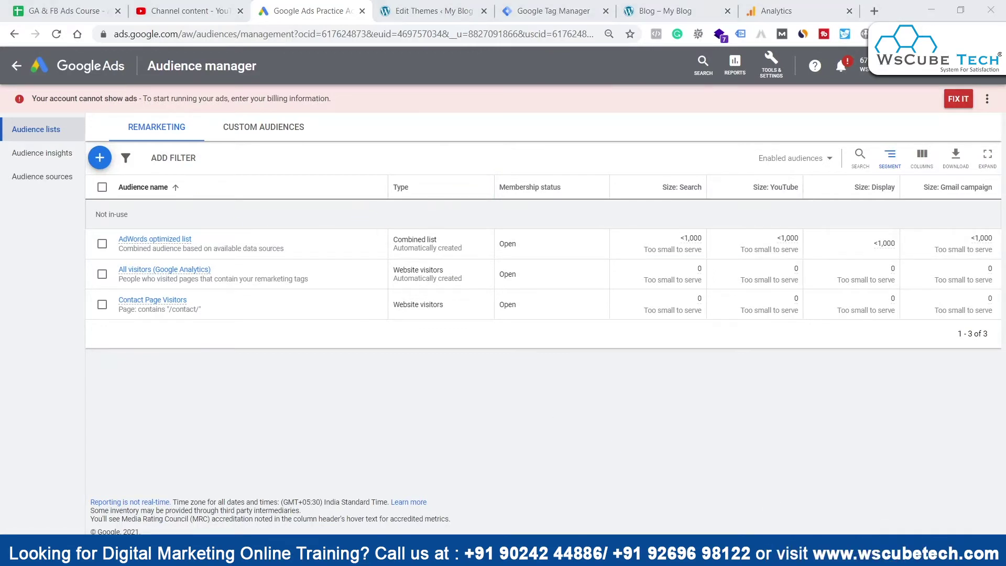
Bring up Notepad and place the caret on the Google Ads Conversion Tag line
{"action": "key", "text": "alt+Tab"}
{"action": "left_click_drag", "start_coordinate": [288, 257], "coordinate": [466, 259]}
{"action": "left_click", "coordinate": [562, 259]}
{"action": "left_click_drag", "start_coordinate": [561, 258], "coordinate": [429, 252]}
{"action": "left_click", "coordinate": [438, 268]}
{"action": "left_click", "coordinate": [529, 256]}
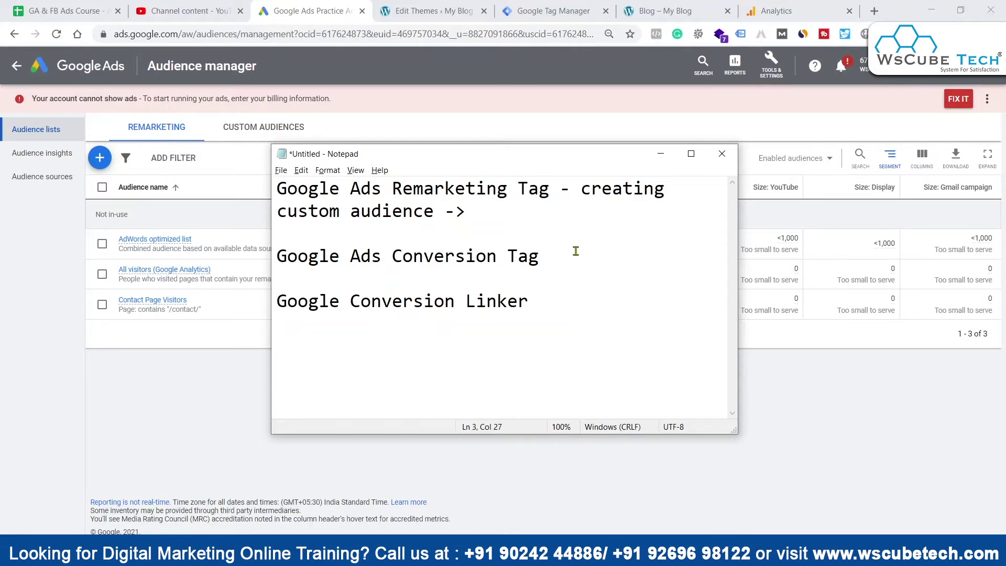
Write 'Google -> Goals -> Google ads Account' on a new Notepad line, fixing the typo
{"action": "type", "text": "\\"}
{"action": "key", "text": "Return"}
{"action": "type", "text": "Googl"}
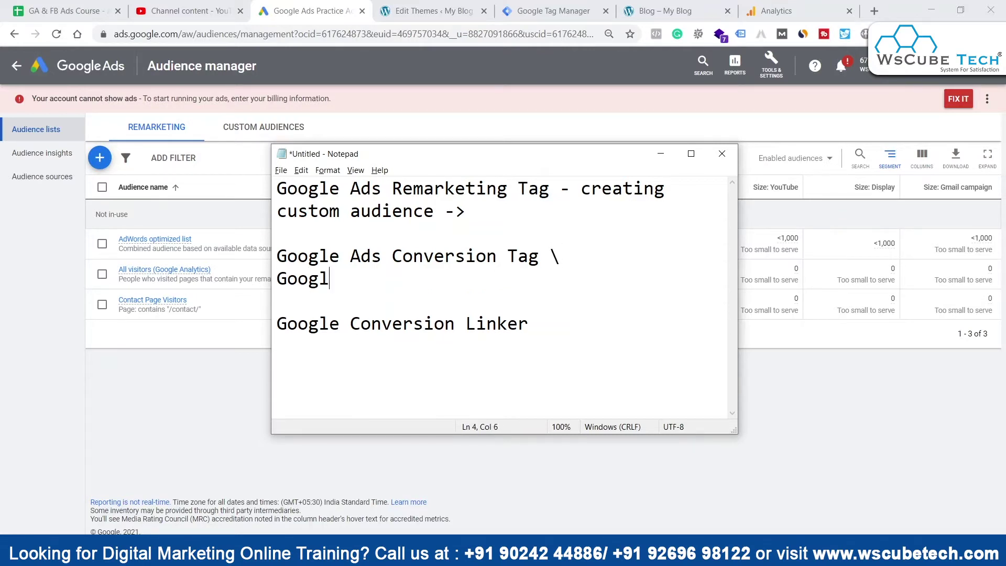
{"action": "type", "text": "e -> Goals -> "}
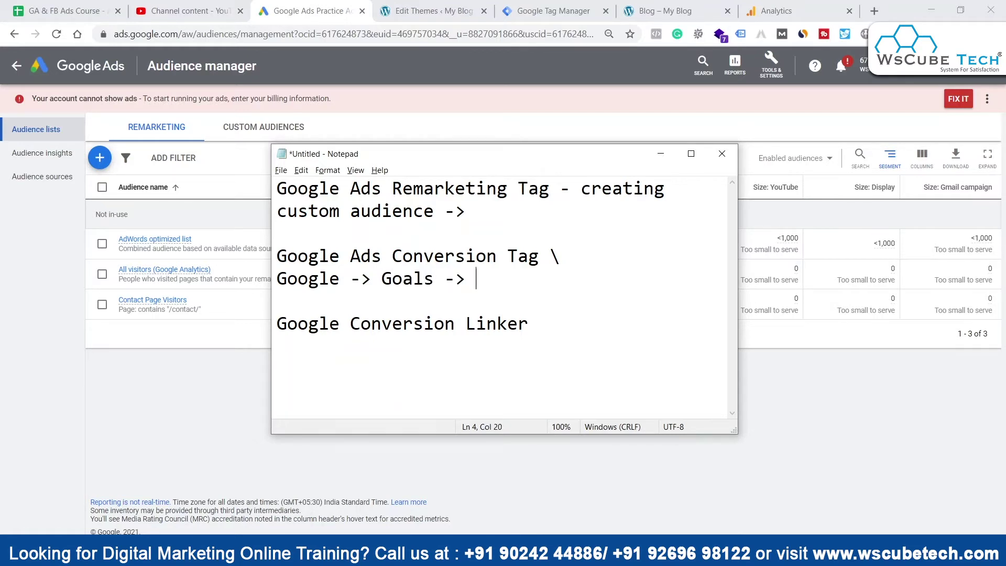
{"action": "type", "text": "Google a"}
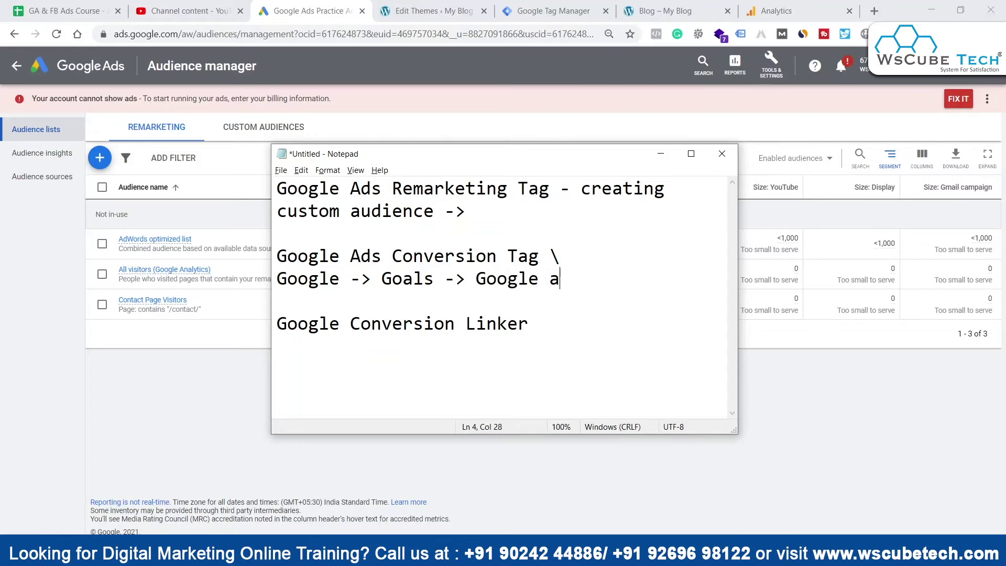
{"action": "type", "text": "ds Account"}
{"action": "key", "text": "BackSpace"}
{"action": "key", "text": "BackSpace"}
{"action": "key", "text": "BackSpace"}
{"action": "key", "text": "BackSpace"}
{"action": "type", "text": "count"}
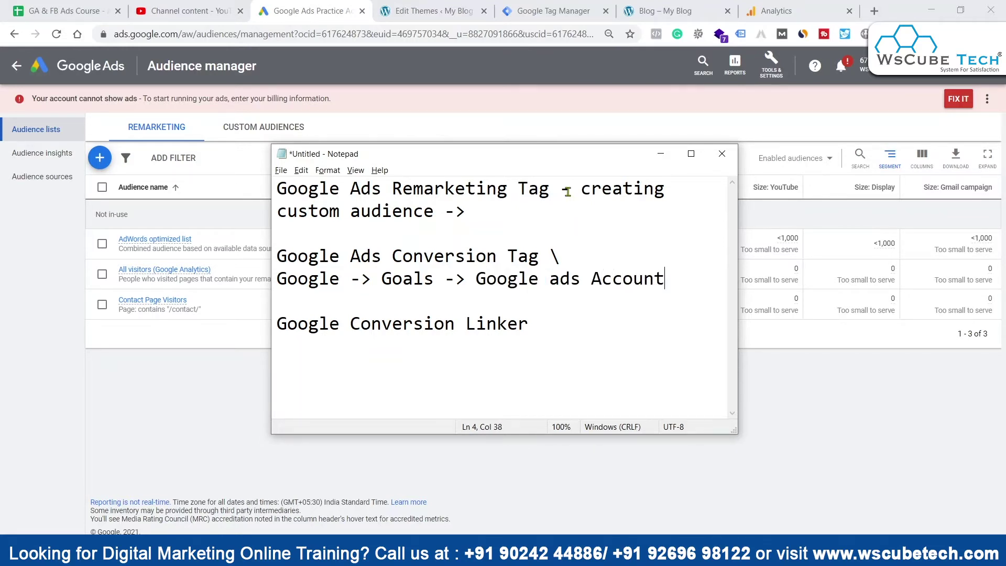
{"action": "left_click_drag", "start_coordinate": [571, 153], "coordinate": [599, 130]}
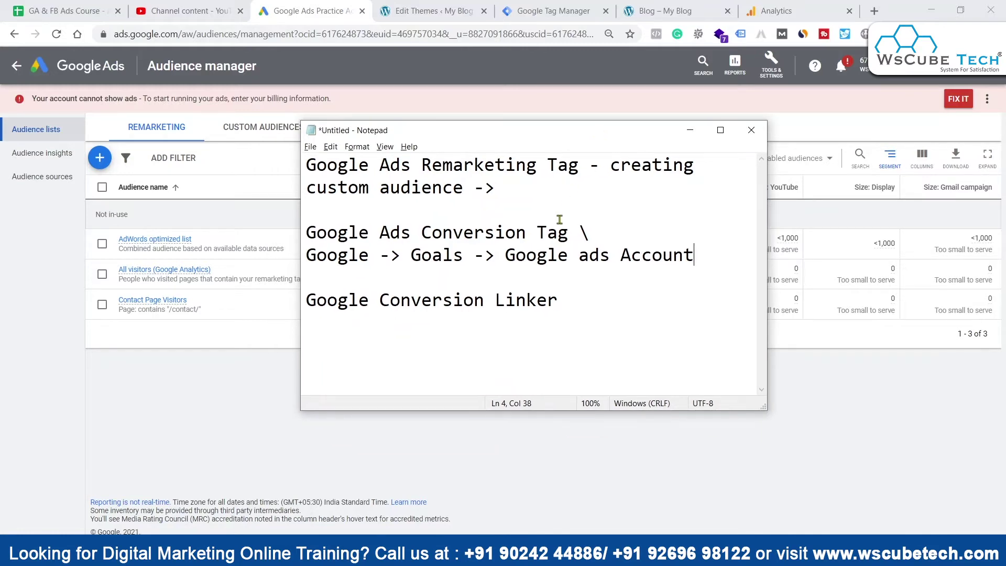
{"action": "key", "text": "alt+Tab"}
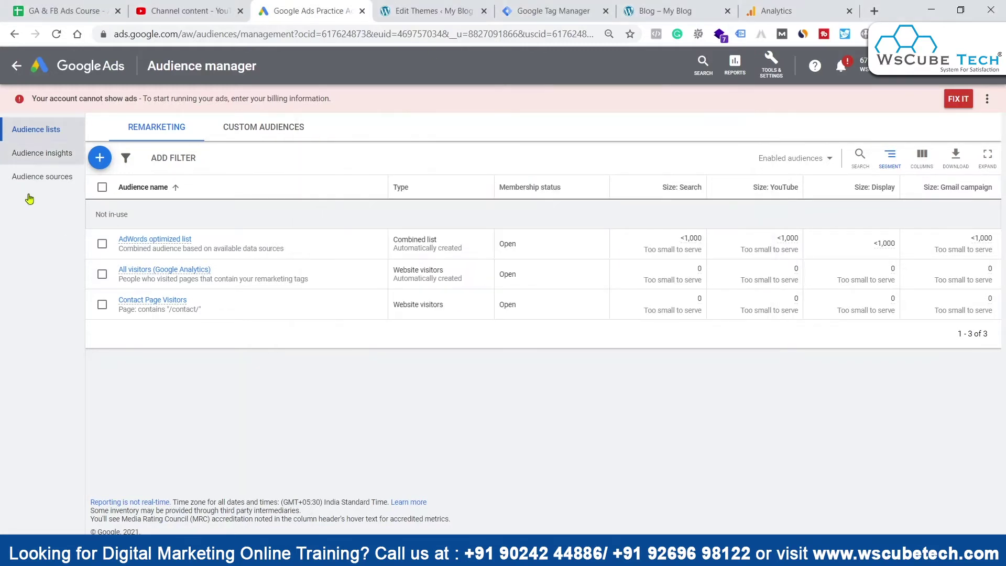
From Tools & Settings > Conversions, start a new Website conversion action
{"action": "left_click", "coordinate": [773, 72]}
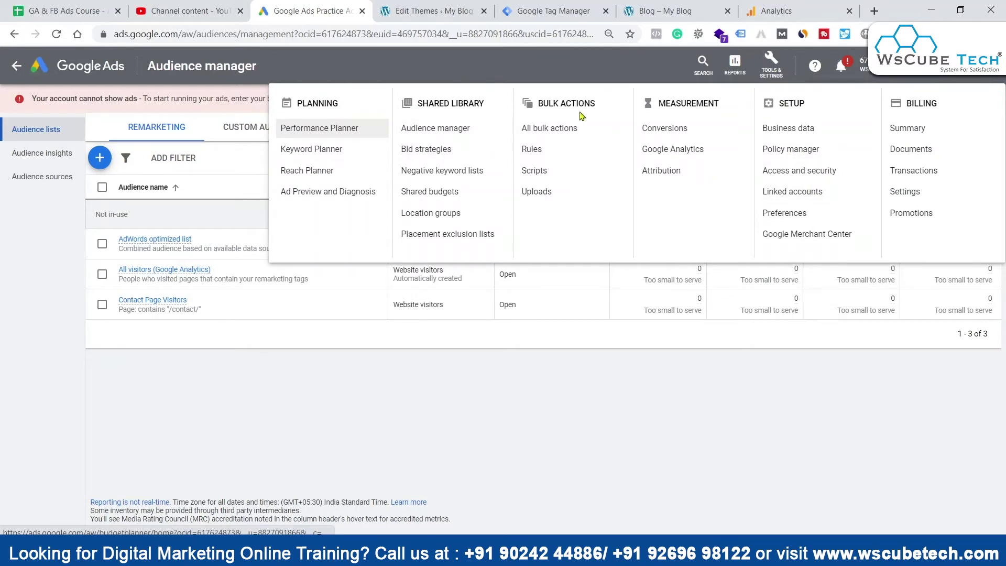
{"action": "left_click", "coordinate": [663, 129]}
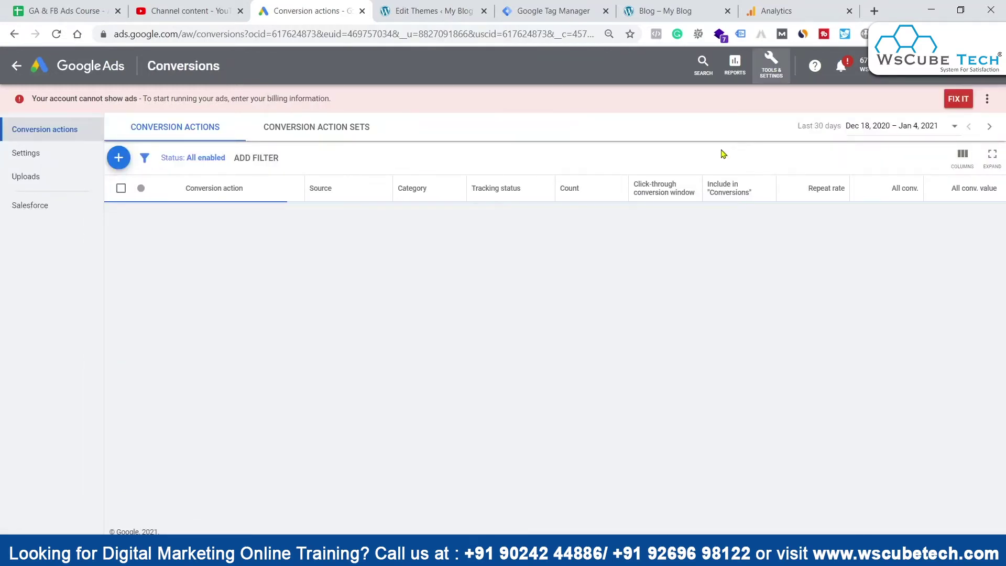
{"action": "left_click", "coordinate": [119, 158]}
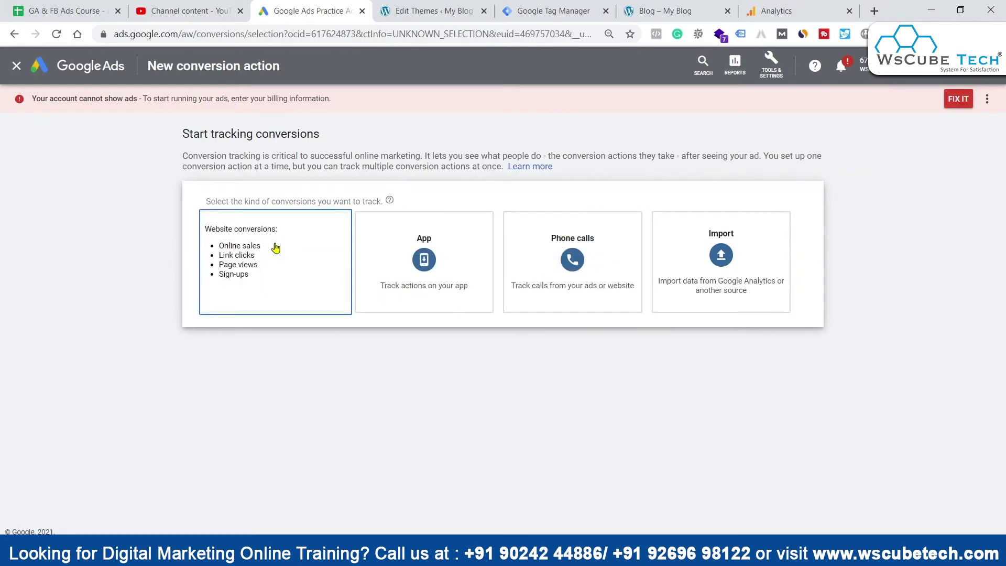
{"action": "left_click", "coordinate": [288, 270]}
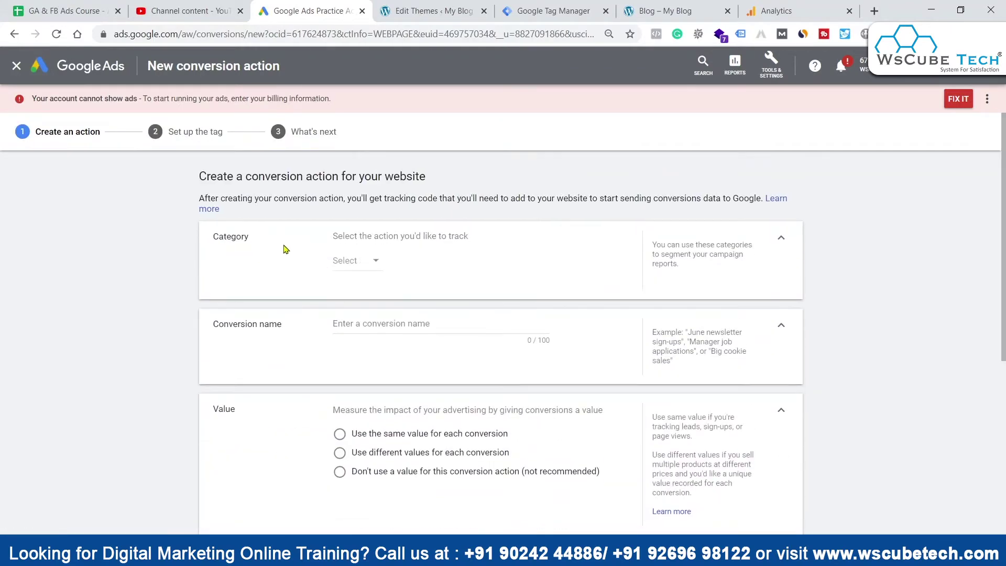
Set the conversion category to Page view and select the conversion name text
{"action": "left_click", "coordinate": [359, 267]}
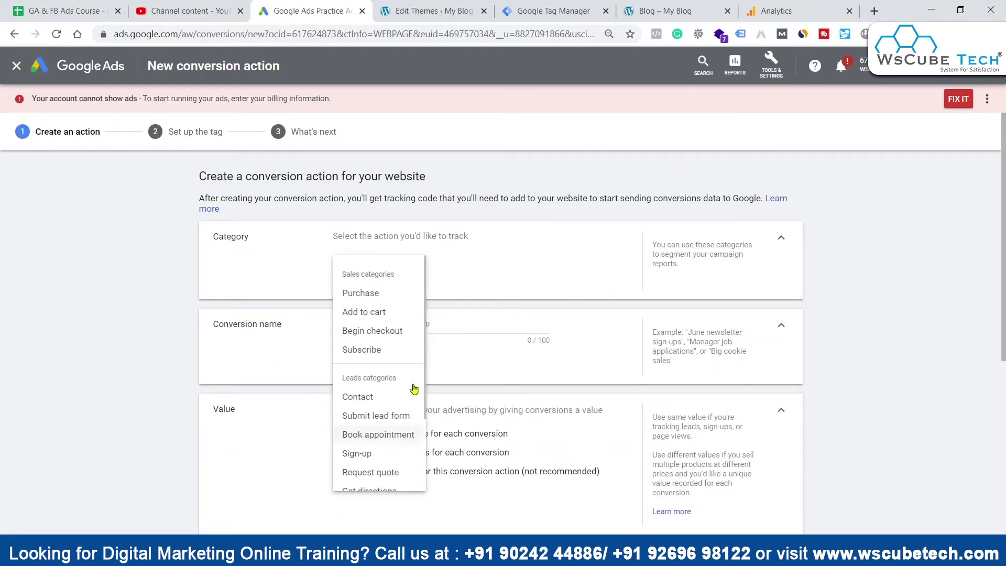
{"action": "scroll", "coordinate": [398, 385], "scroll_direction": "down", "scroll_amount": 1}
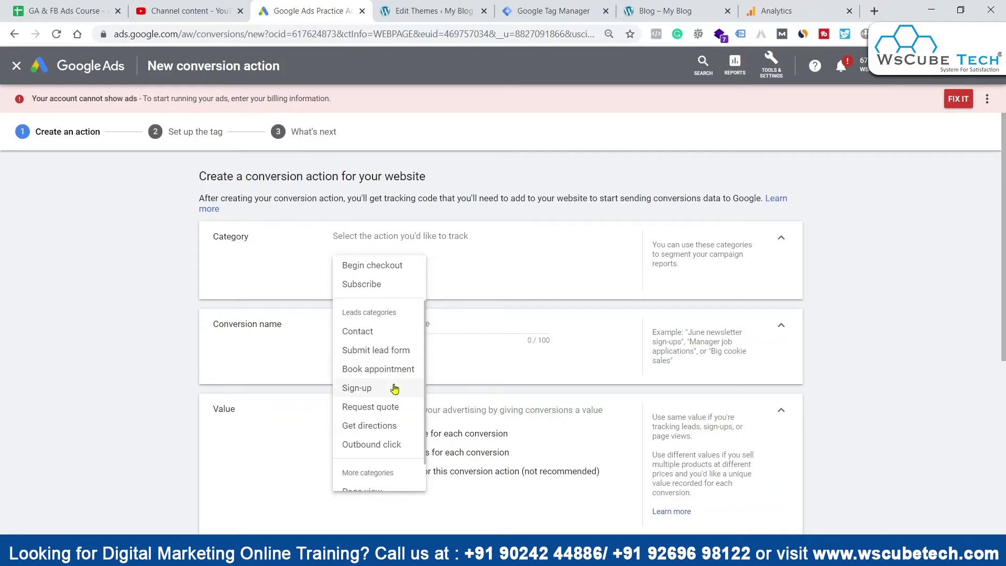
{"action": "scroll", "coordinate": [395, 382], "scroll_direction": "up", "scroll_amount": 2}
{"action": "scroll", "coordinate": [404, 312], "scroll_direction": "down", "scroll_amount": 1}
{"action": "scroll", "coordinate": [405, 313], "scroll_direction": "down", "scroll_amount": 1}
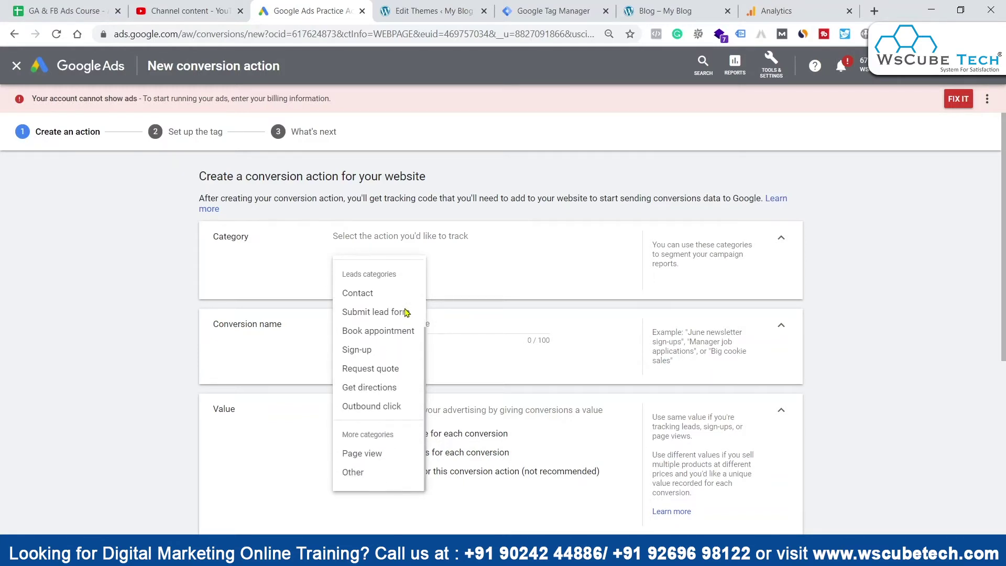
{"action": "left_click", "coordinate": [361, 452]}
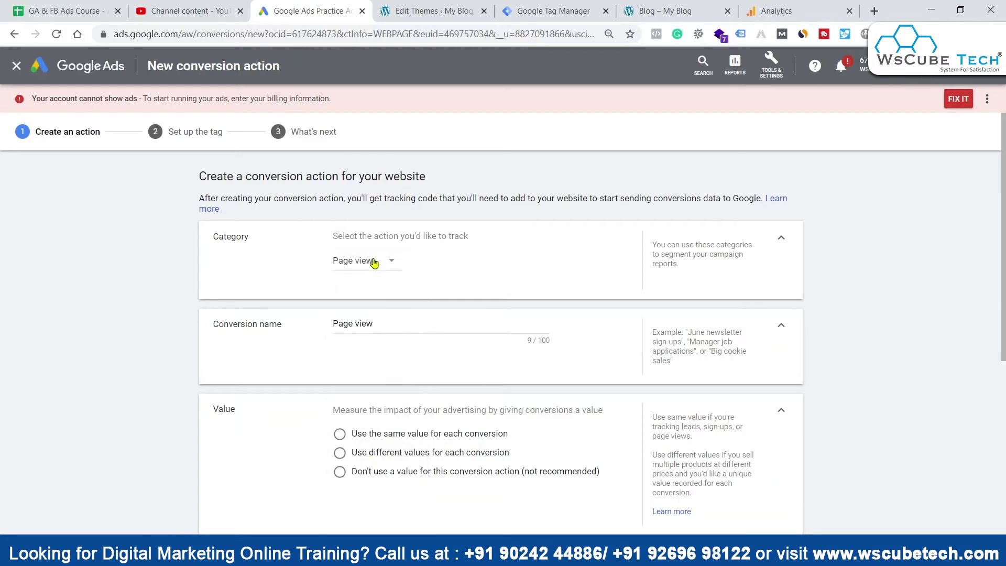
{"action": "triple_click", "coordinate": [357, 324]}
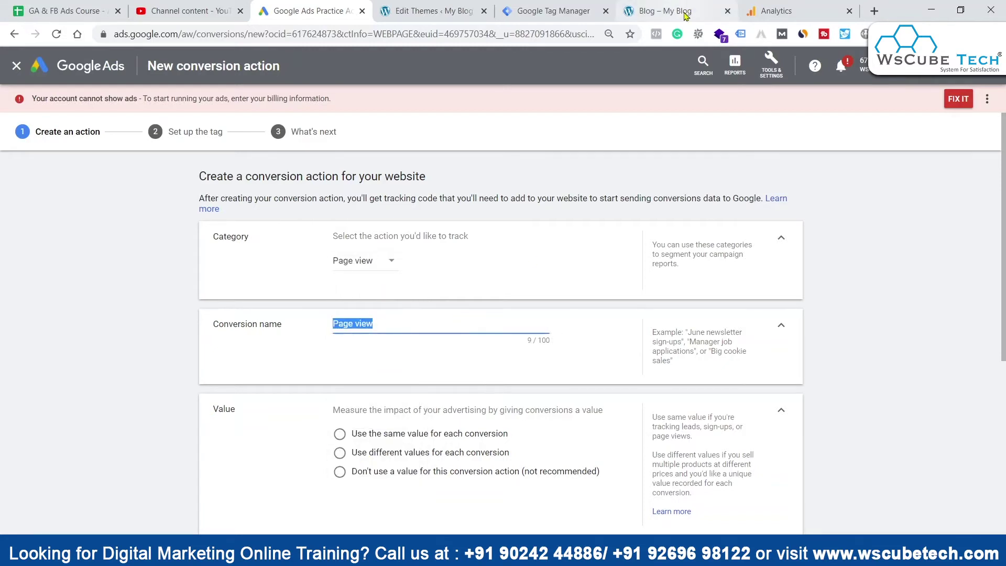
{"action": "left_click", "coordinate": [480, 10]}
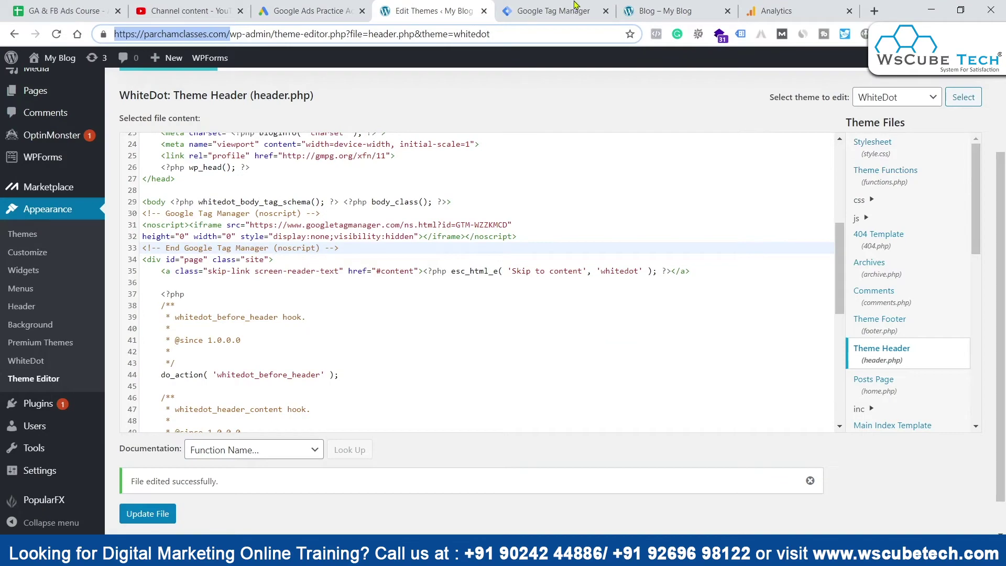
Open the blog's Service page and confirm its address is parchamclasses.com/service/
{"action": "left_click", "coordinate": [776, 10]}
{"action": "left_click", "coordinate": [671, 10]}
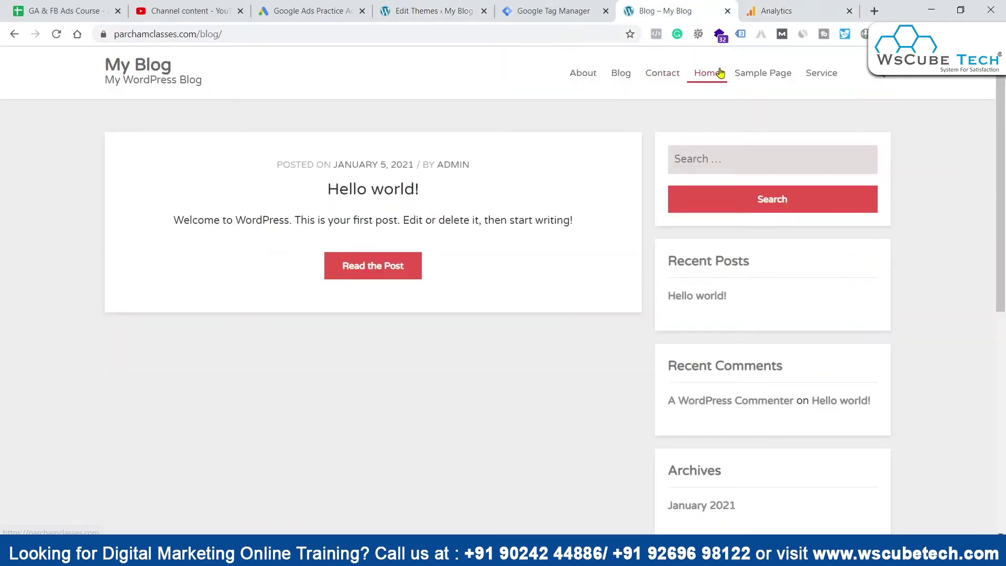
{"action": "left_click", "coordinate": [736, 84]}
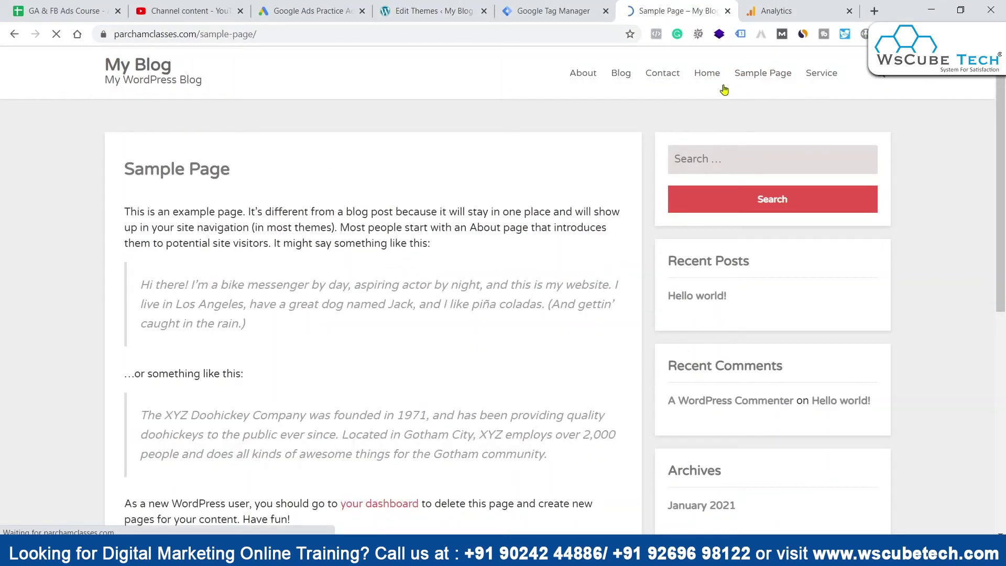
{"action": "key", "text": "ctrl+l"}
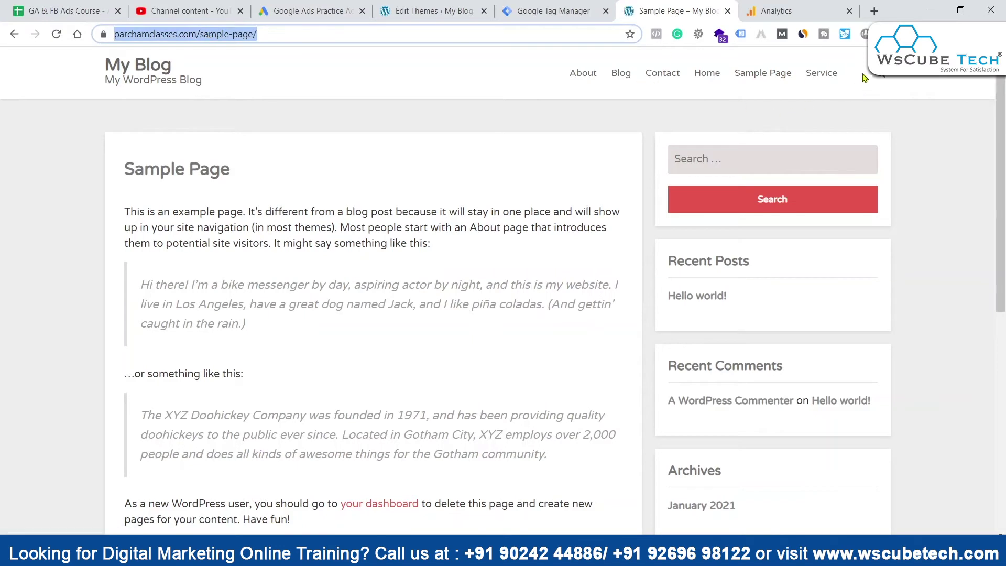
{"action": "left_click", "coordinate": [821, 73]}
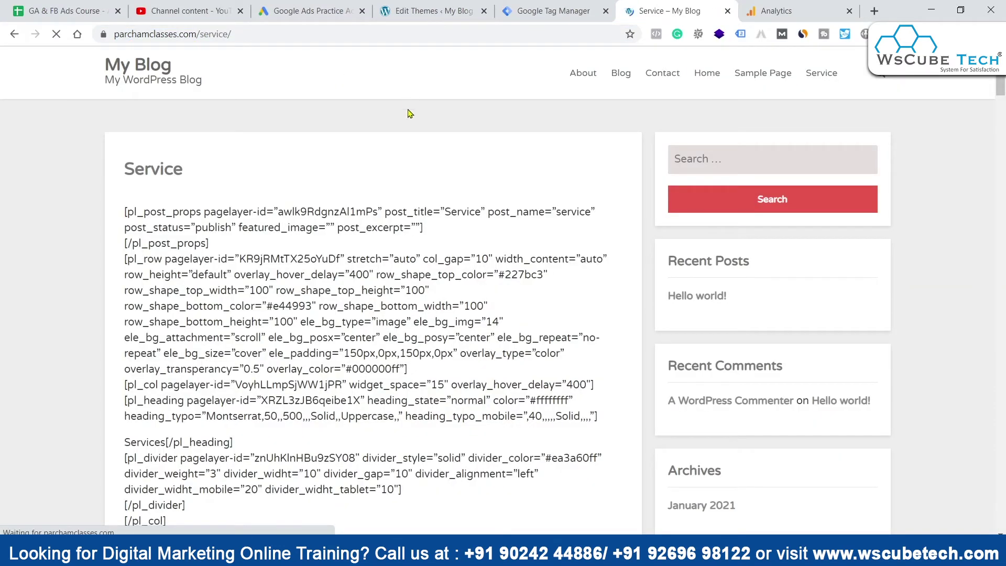
{"action": "left_click", "coordinate": [198, 34]}
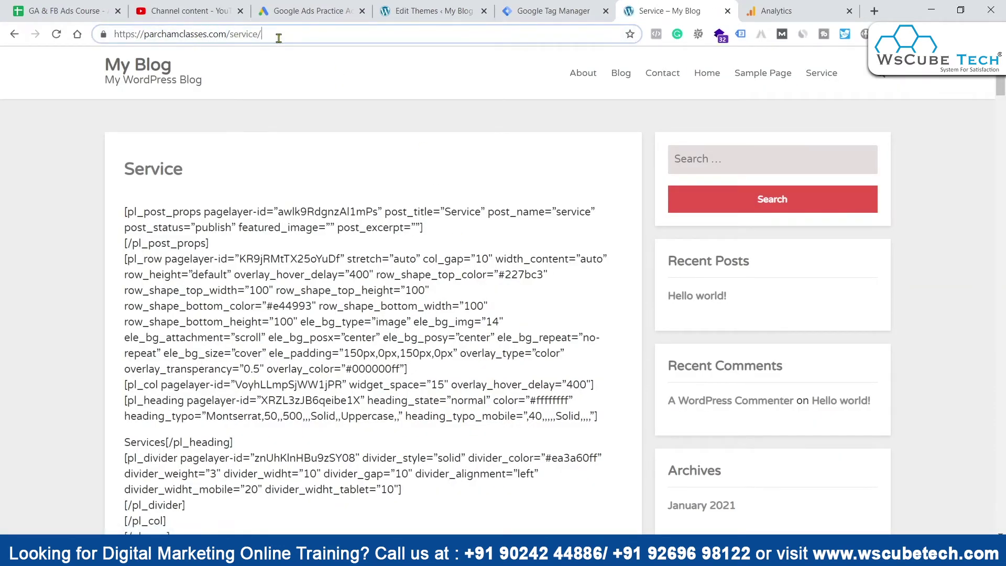
{"action": "key", "text": "ctrl+a"}
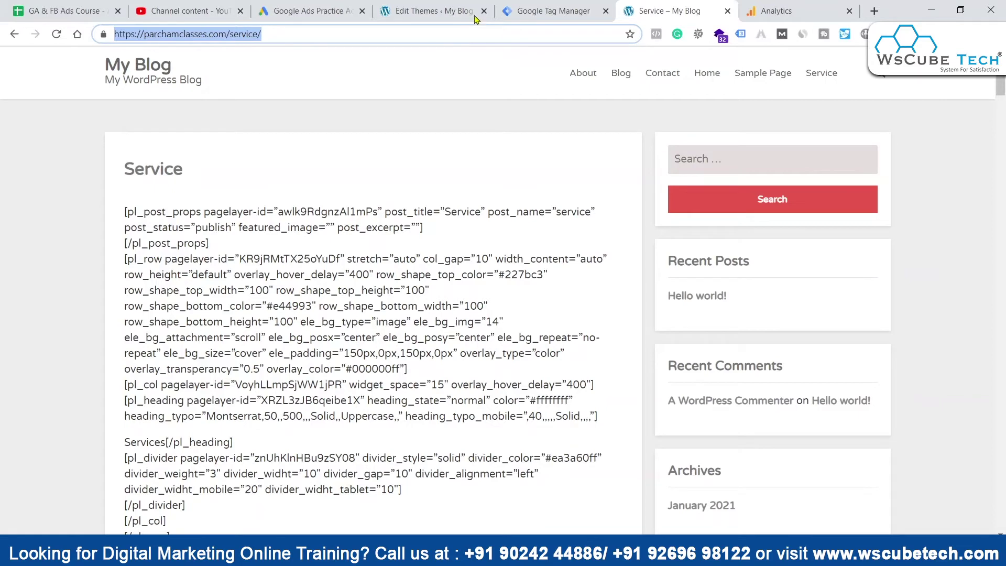
{"action": "left_click", "coordinate": [309, 11]}
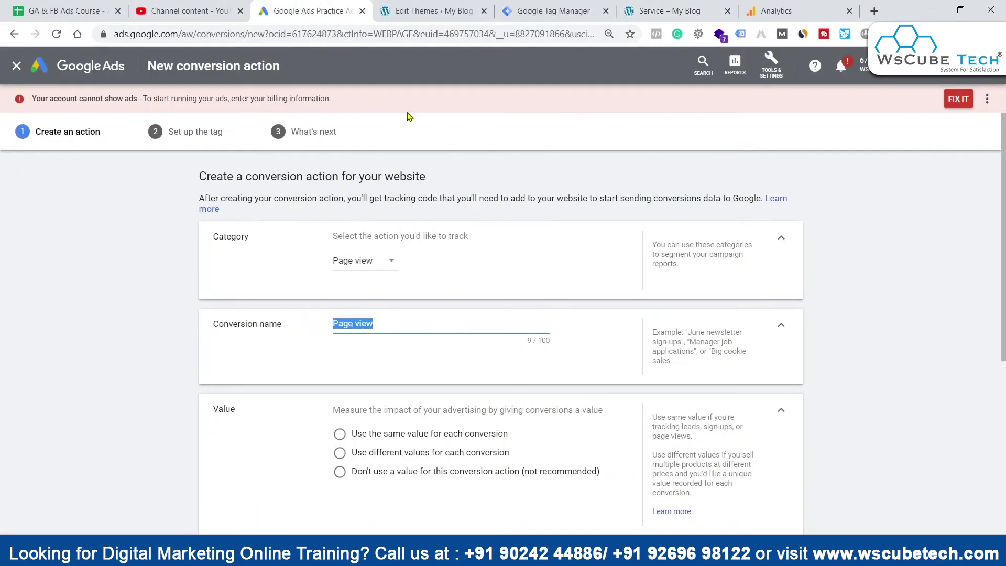
Name the conversion 'Page view - Service Page' and use the same value for each conversion
{"action": "scroll", "coordinate": [654, 273], "scroll_direction": "down", "scroll_amount": 2}
{"action": "left_click", "coordinate": [392, 252]}
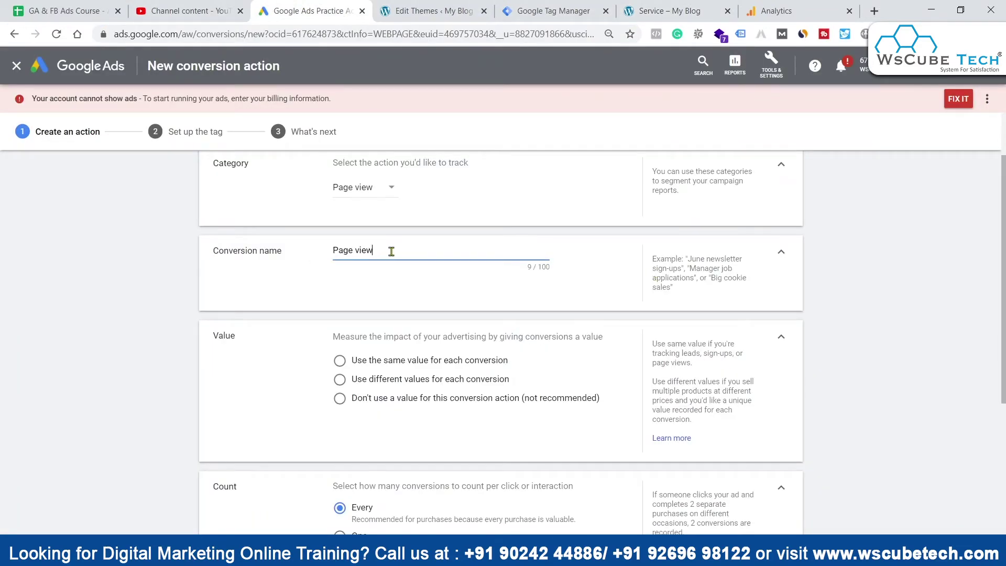
{"action": "left_click", "coordinate": [645, 7]}
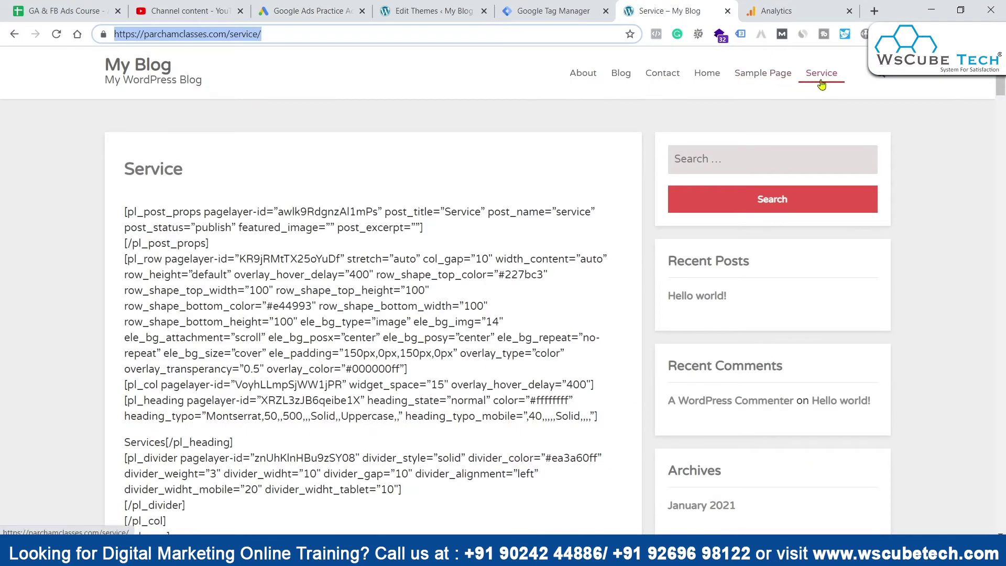
{"action": "left_click", "coordinate": [355, 6]}
{"action": "type", "text": "- Service Page"}
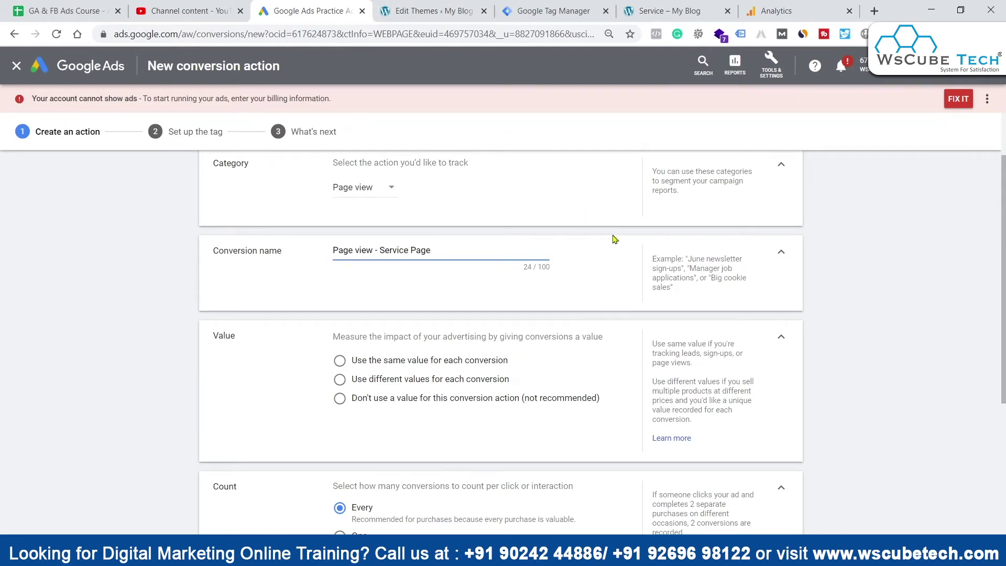
{"action": "scroll", "coordinate": [631, 250], "scroll_direction": "down", "scroll_amount": 1}
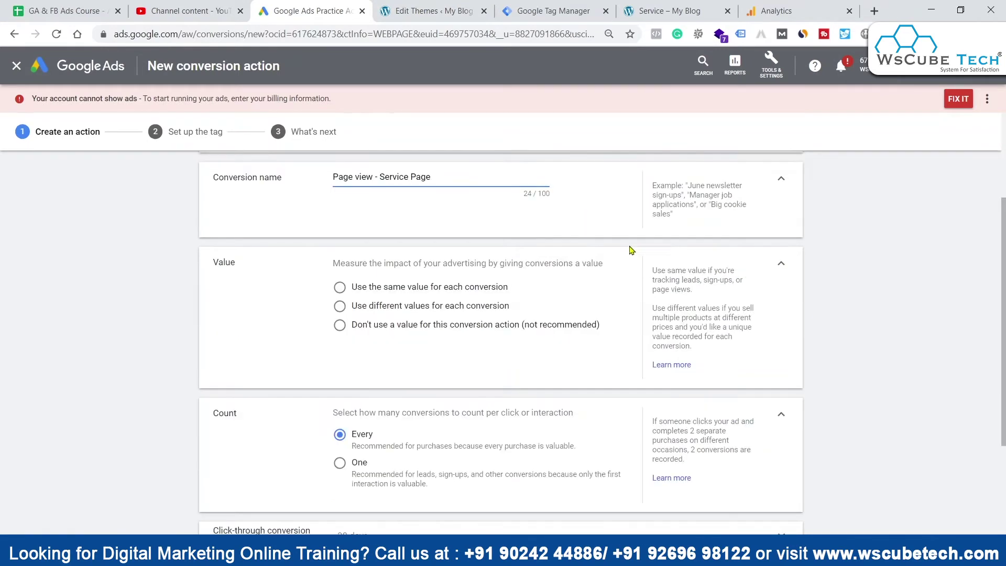
{"action": "left_click", "coordinate": [374, 287]}
{"action": "scroll", "coordinate": [575, 314], "scroll_direction": "down", "scroll_amount": 3}
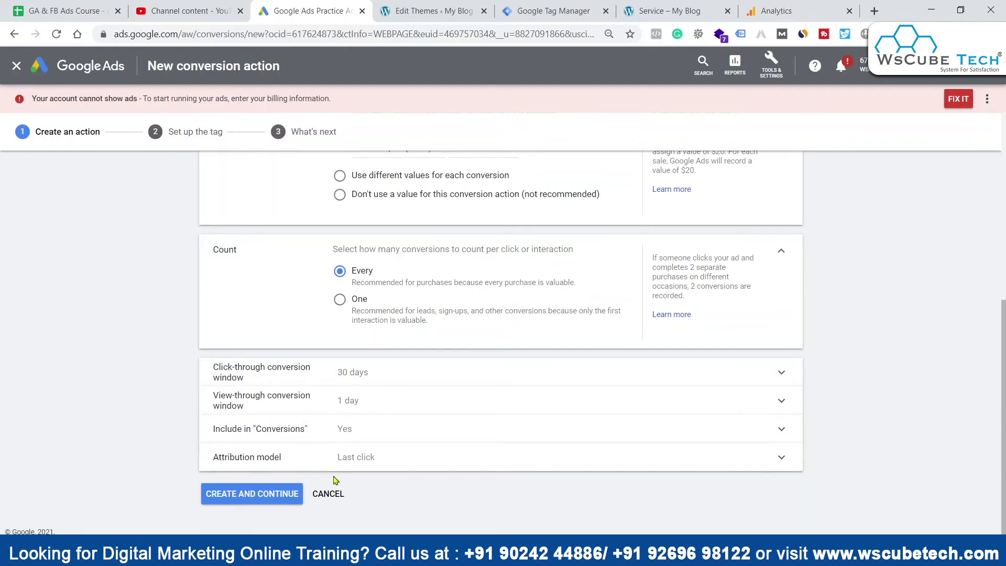
Create the conversion action and reveal its Tag Manager Conversion ID 456776957 and label
{"action": "left_click", "coordinate": [270, 495]}
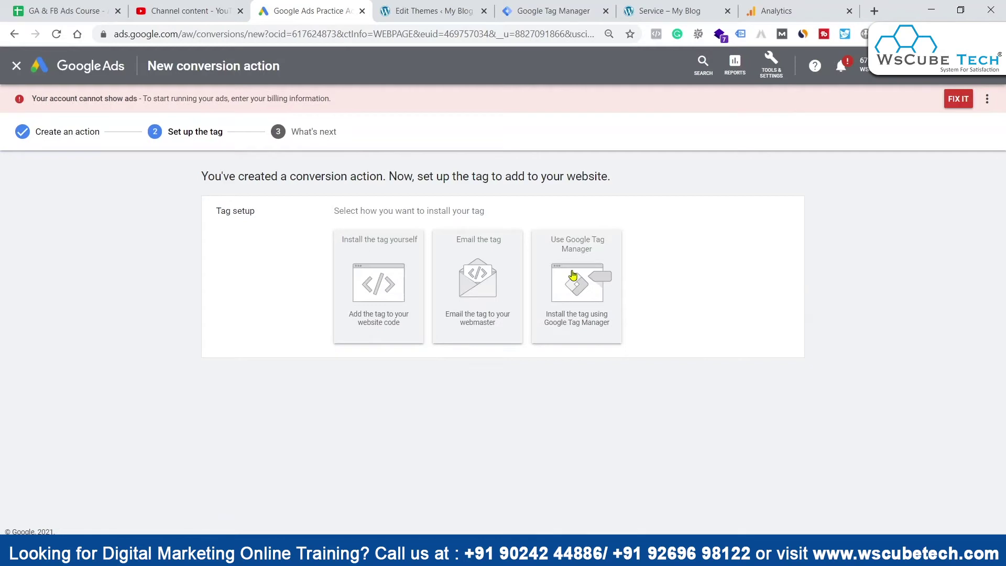
{"action": "left_click", "coordinate": [573, 276]}
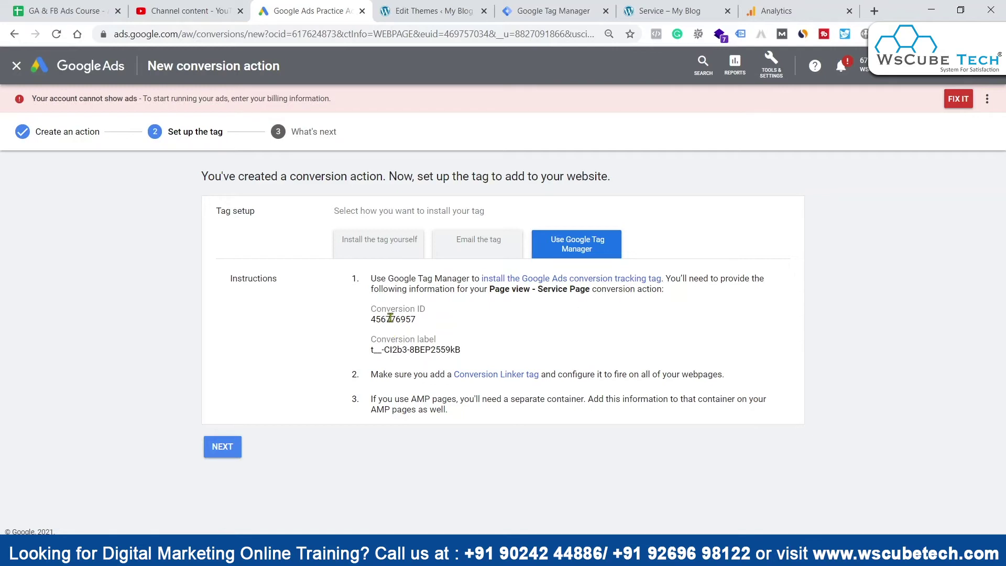
{"action": "left_click_drag", "start_coordinate": [402, 351], "coordinate": [472, 356]}
{"action": "left_click", "coordinate": [555, 330]}
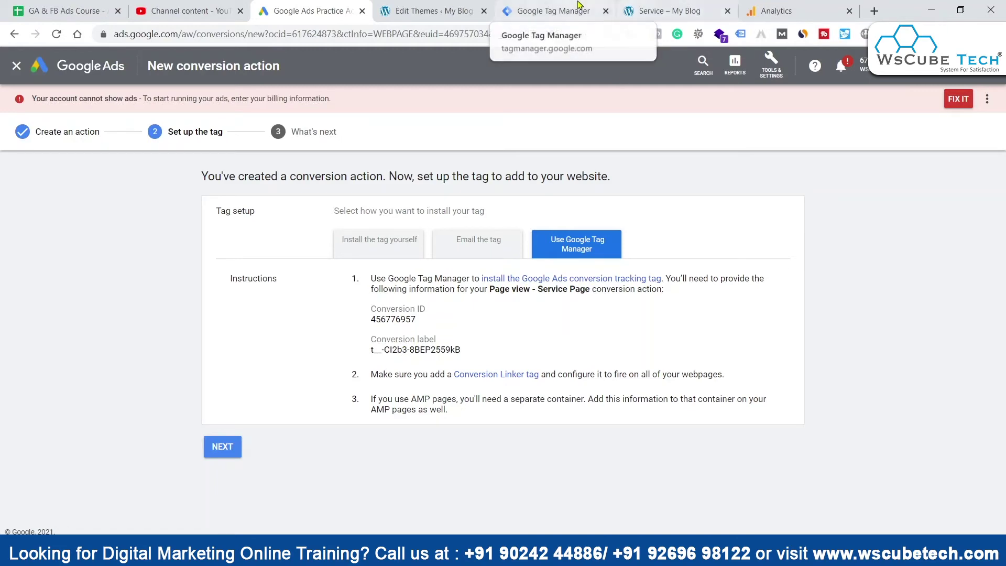
{"action": "left_click", "coordinate": [550, 11]}
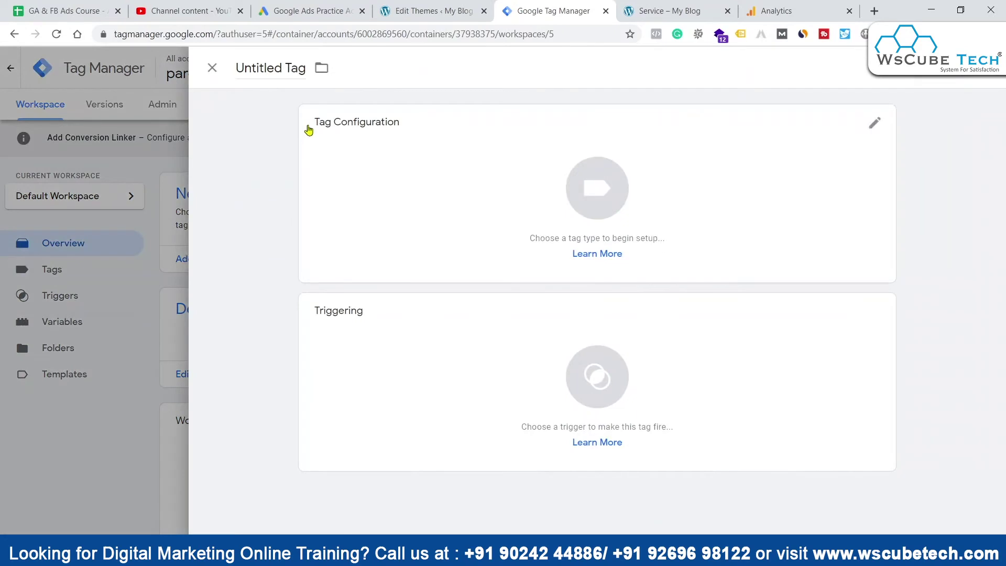
Name the new tag 'Conversion - Visit Service Page'
{"action": "left_click", "coordinate": [258, 65]}
{"action": "type", "text": "Converisons"}
{"action": "key", "text": "BackSpace"}
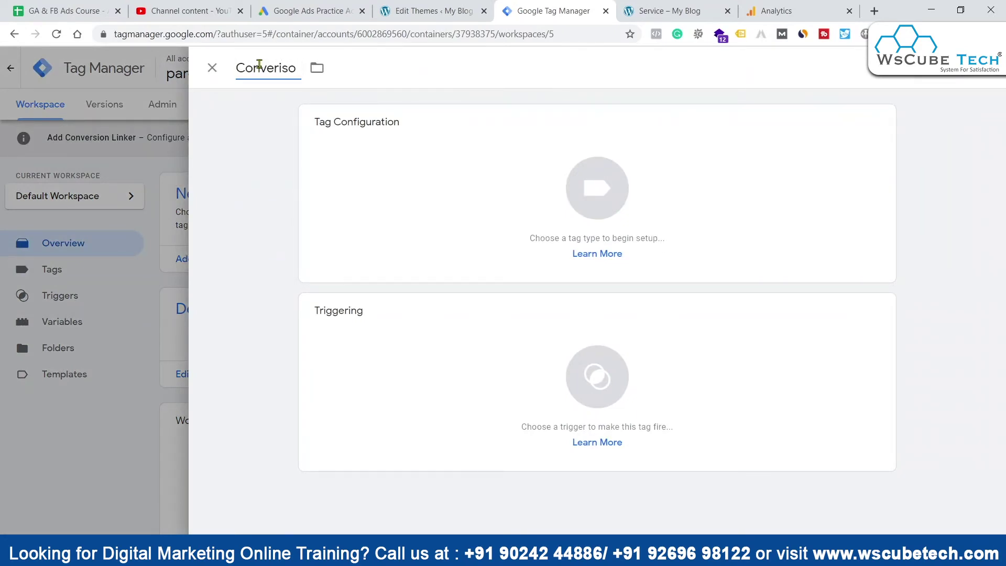
{"action": "type", "text": "n - Visit"}
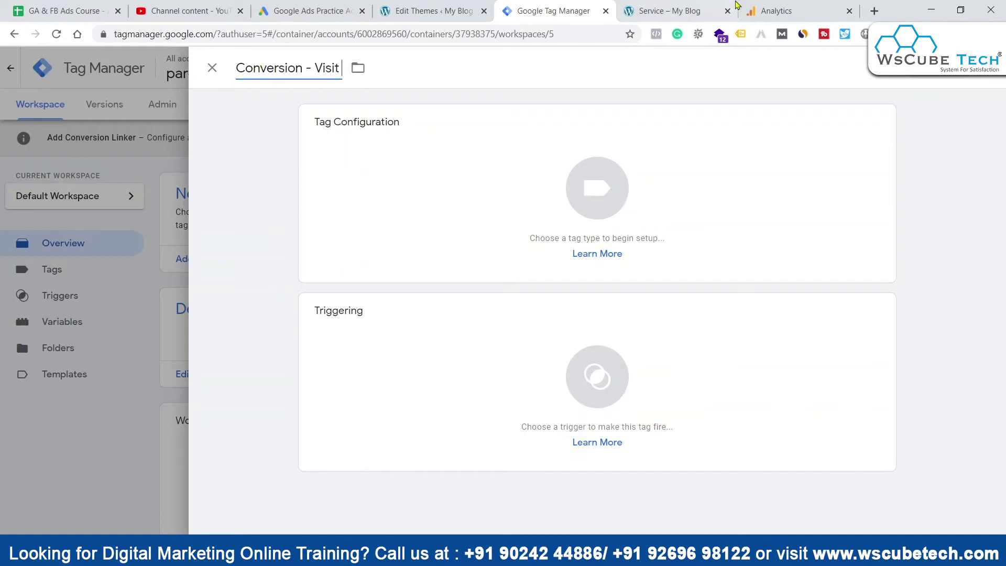
{"action": "left_click", "coordinate": [710, 6]}
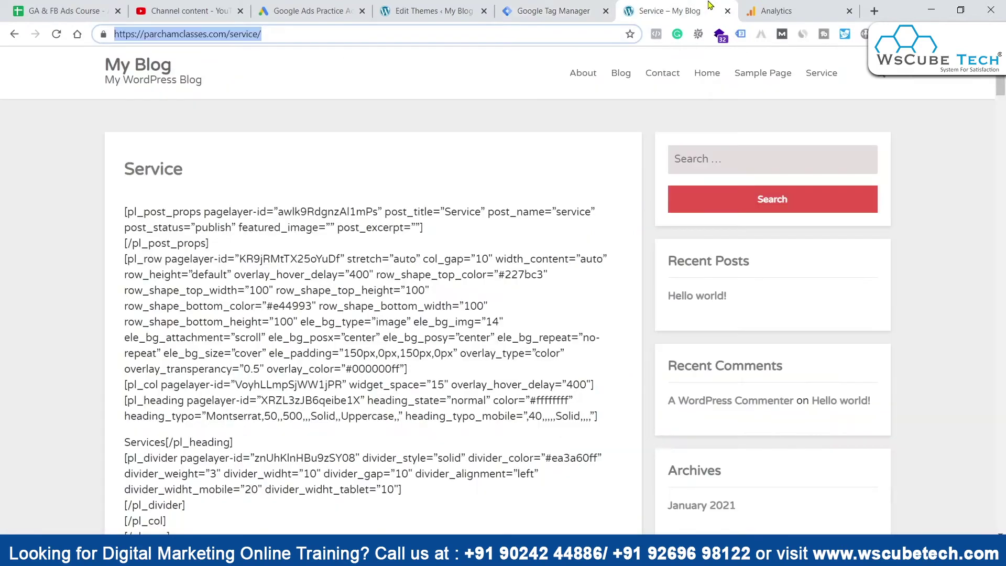
{"action": "left_click", "coordinate": [434, 11]}
{"action": "left_click", "coordinate": [545, 11]}
{"action": "type", "text": "Service Page"}
Choose GA4 Event as the tag type
{"action": "left_click", "coordinate": [436, 178]}
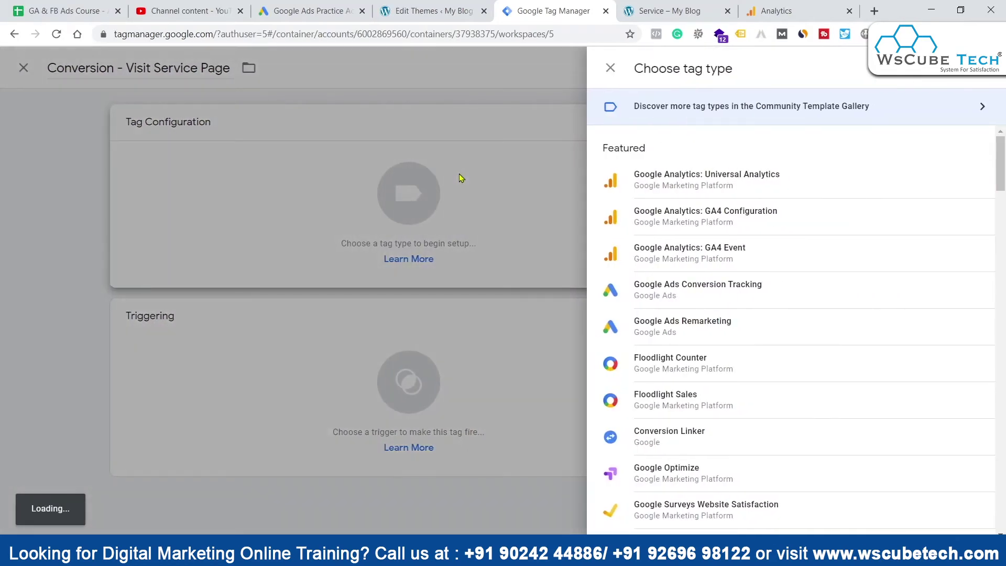
{"action": "scroll", "coordinate": [952, 278], "scroll_direction": "down", "scroll_amount": 2}
{"action": "left_click", "coordinate": [710, 202]}
Discard the draft tag and start a new one named 'Conversion - Service Page Visit'
{"action": "left_click", "coordinate": [719, 228]}
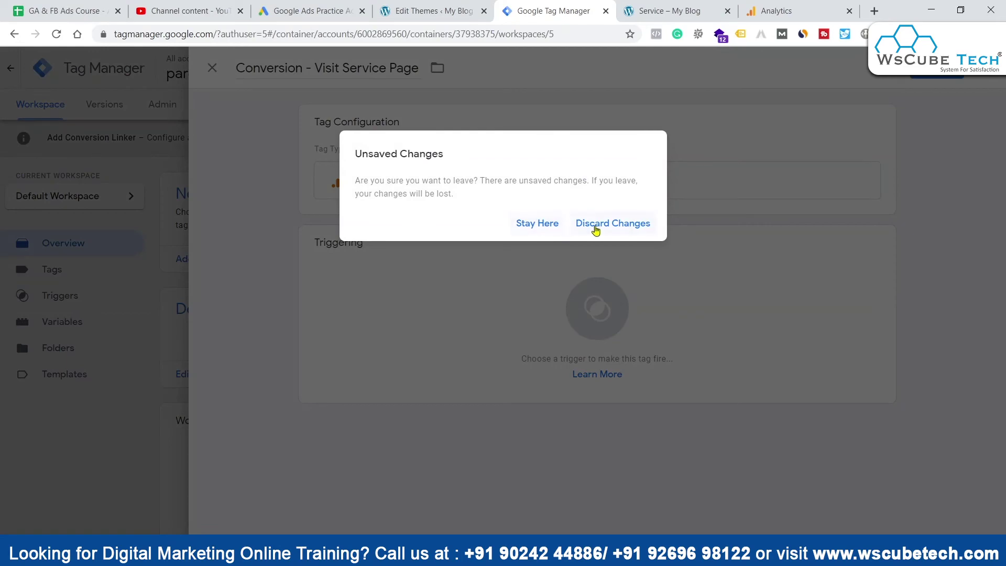
{"action": "left_click", "coordinate": [596, 229]}
{"action": "left_click", "coordinate": [245, 260]}
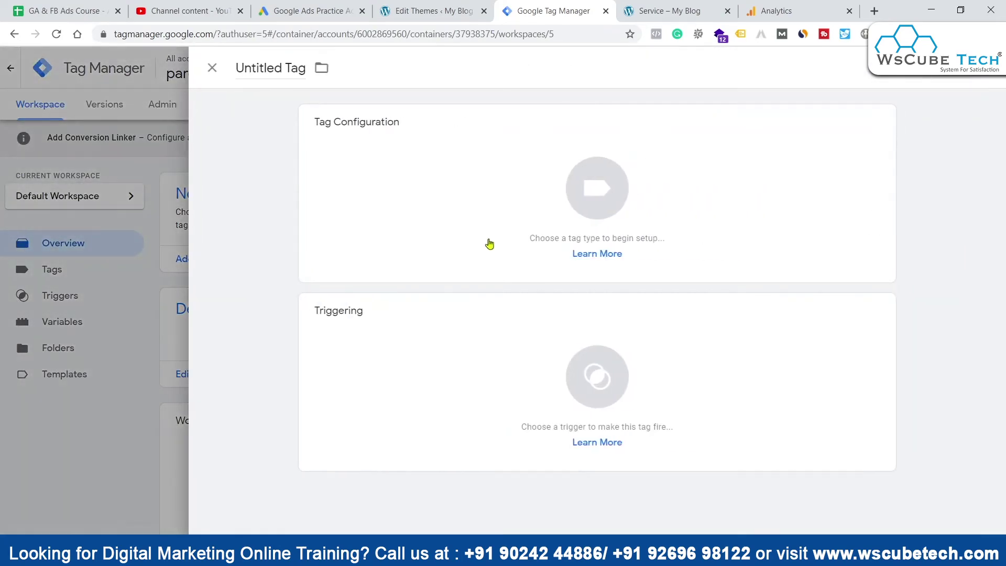
{"action": "left_click", "coordinate": [278, 60]}
{"action": "key", "text": "BackSpace"}
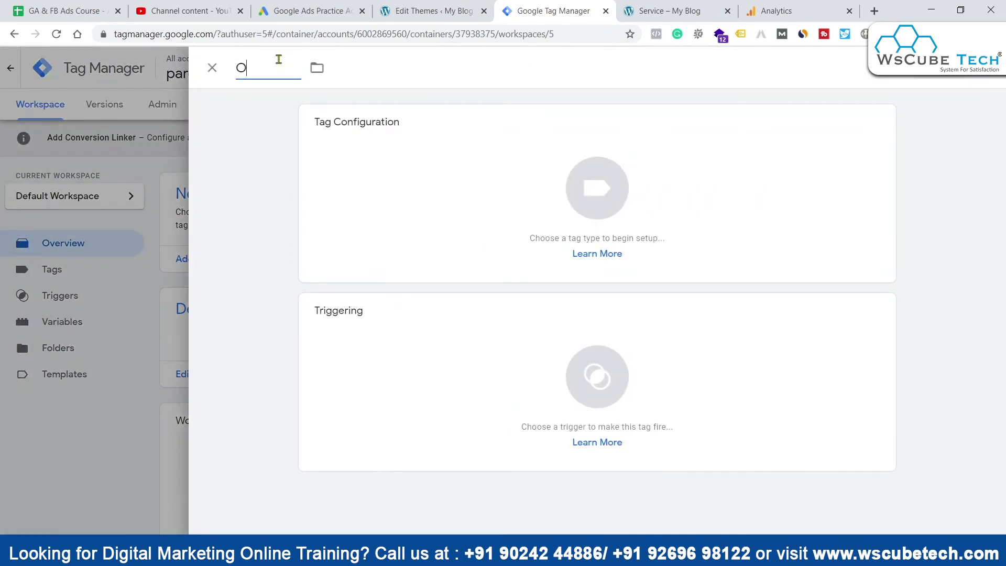
{"action": "type", "text": "Conversion - Service Page Visit"}
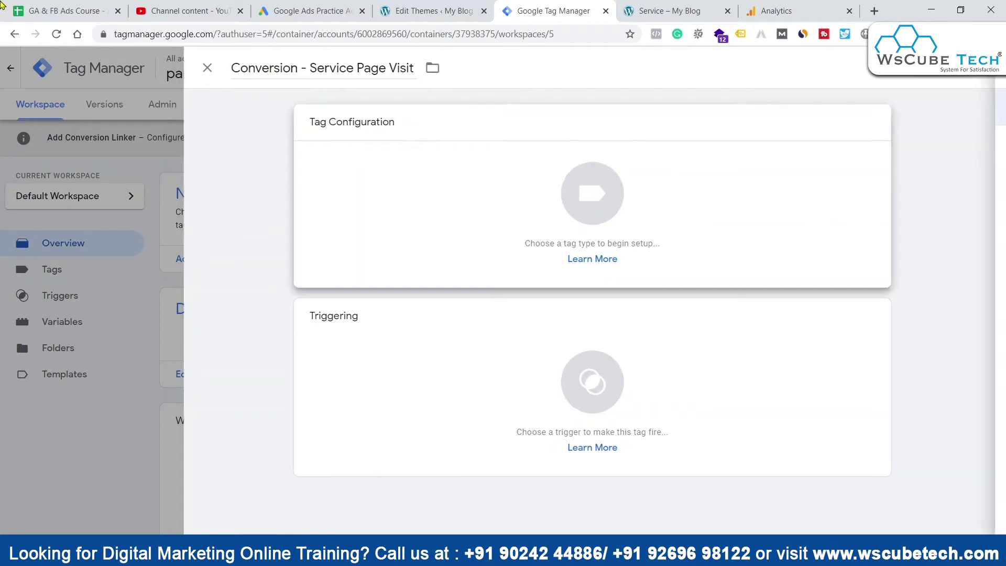
Make the tag a Google Ads Conversion Tracking tag
{"action": "left_click", "coordinate": [401, 179]}
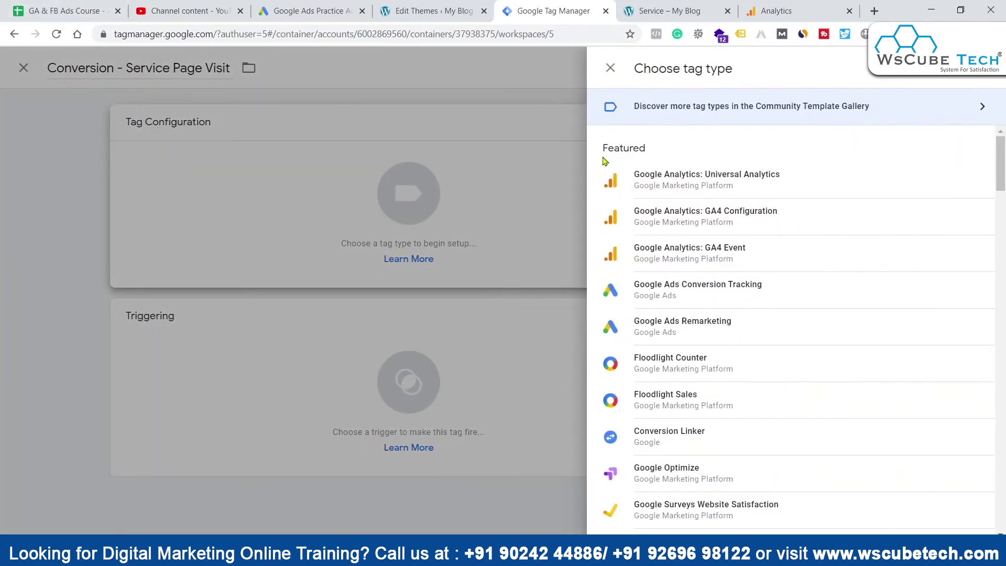
{"action": "left_click", "coordinate": [714, 296]}
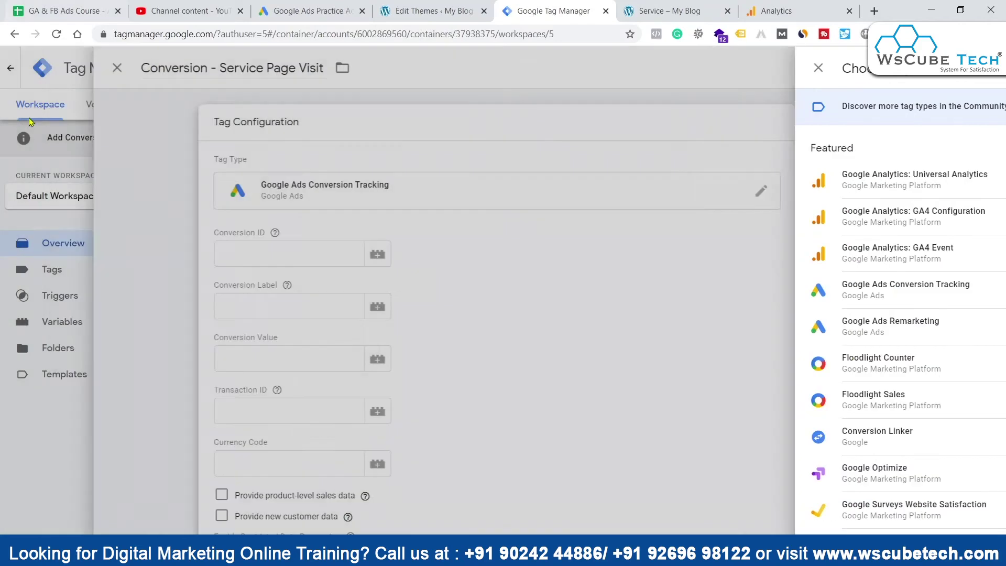
{"action": "scroll", "coordinate": [419, 166], "scroll_direction": "down", "scroll_amount": 3}
{"action": "scroll", "coordinate": [529, 228], "scroll_direction": "up", "scroll_amount": 1}
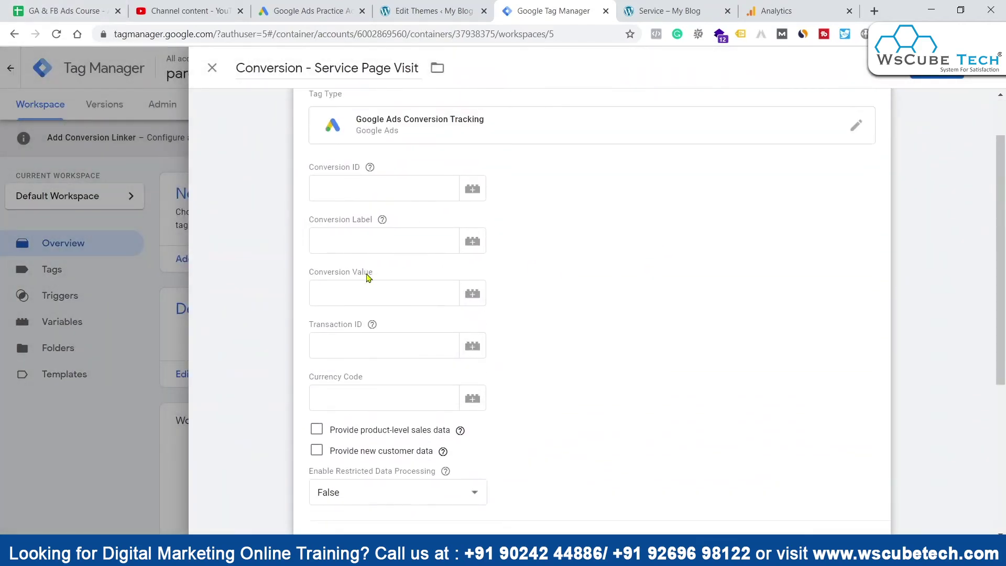
{"action": "mouse_move", "coordinate": [366, 168]}
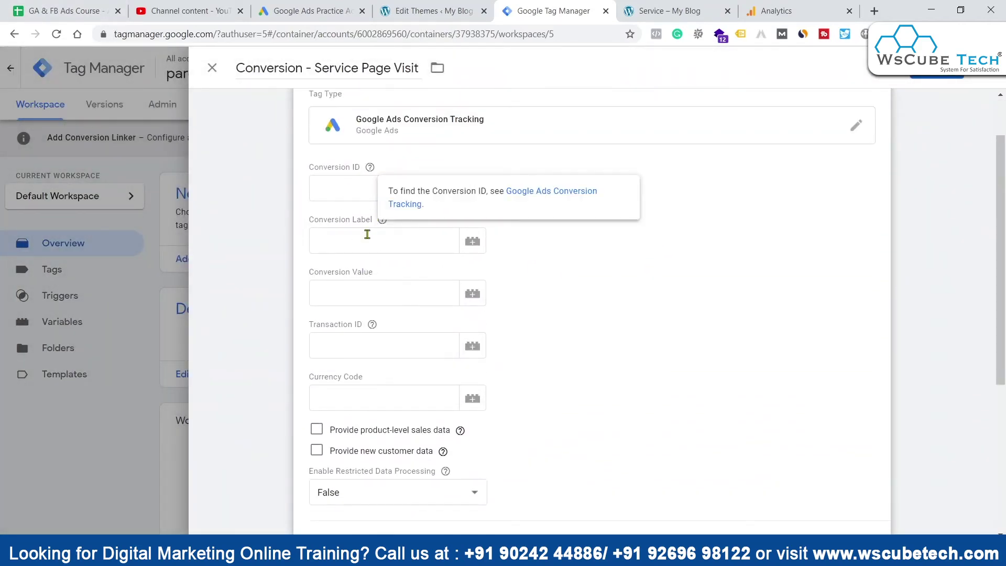
{"action": "left_click", "coordinate": [274, 5]}
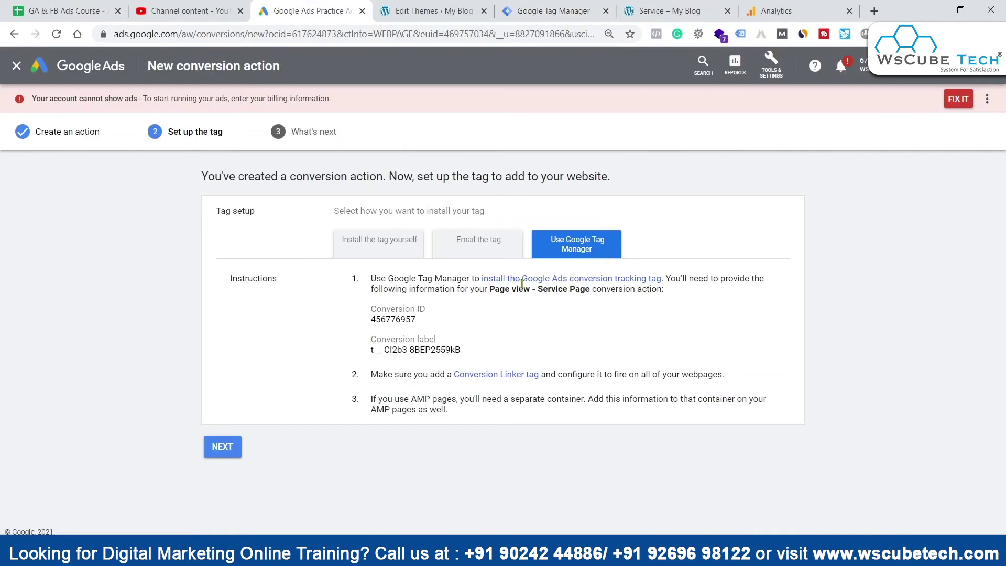
Copy Conversion ID 456776957 from Google Ads into the tag's Conversion ID field
{"action": "double_click", "coordinate": [402, 322]}
{"action": "key", "text": "ctrl+c"}
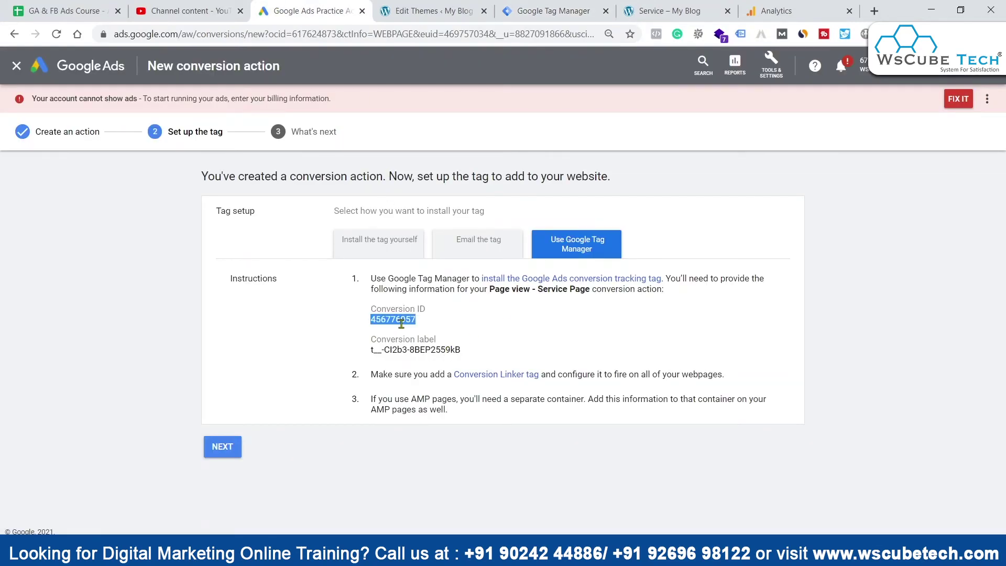
{"action": "left_click", "coordinate": [553, 11]}
{"action": "left_click", "coordinate": [363, 186]}
{"action": "key", "text": "ctrl+v"}
Copy the conversion label from Google Ads into the tag's Conversion Label field
{"action": "left_click", "coordinate": [320, 10]}
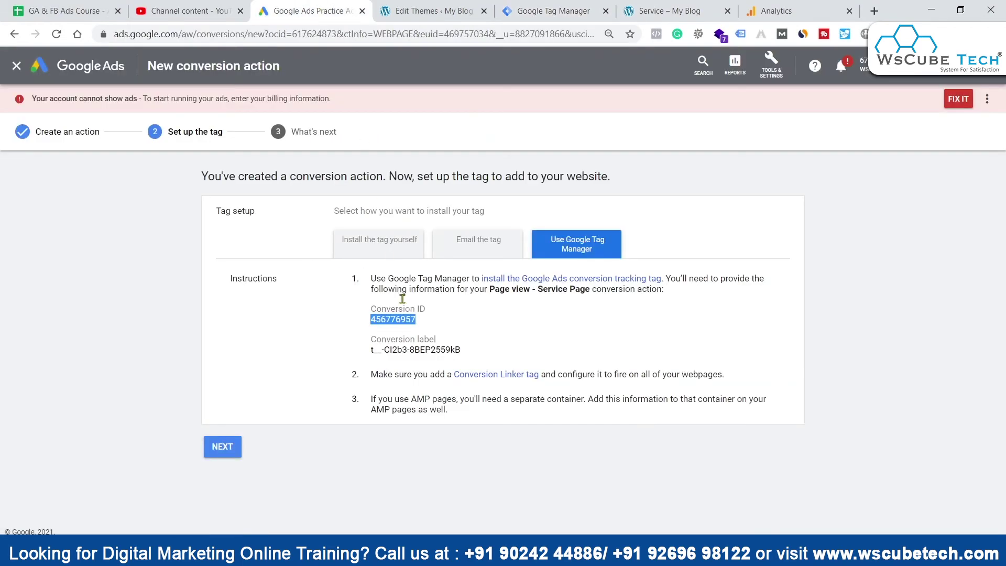
{"action": "triple_click", "coordinate": [397, 352]}
{"action": "key", "text": "ctrl+c"}
{"action": "left_click", "coordinate": [643, 7]}
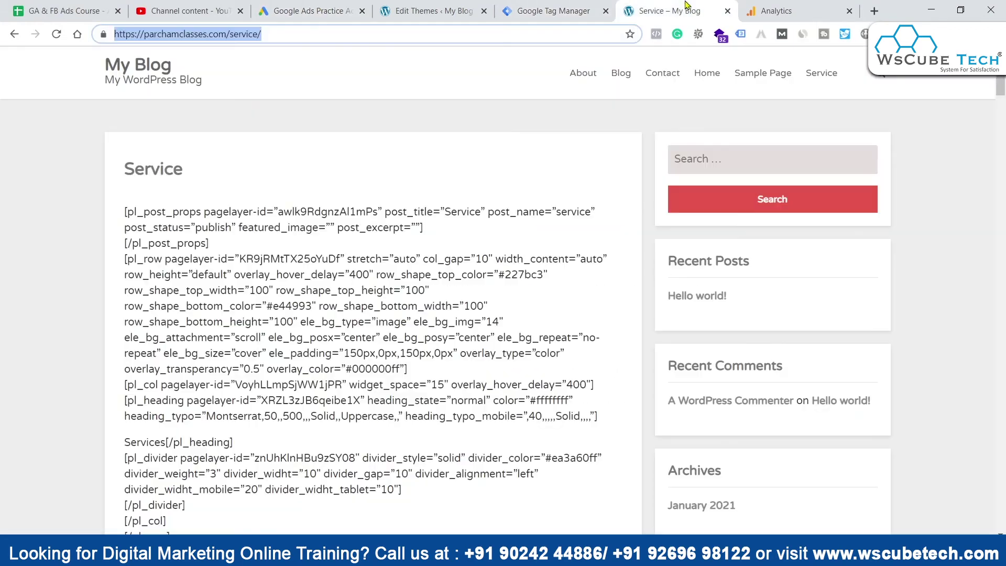
{"action": "left_click", "coordinate": [550, 10]}
{"action": "left_click", "coordinate": [340, 244]}
{"action": "key", "text": "ctrl+v"}
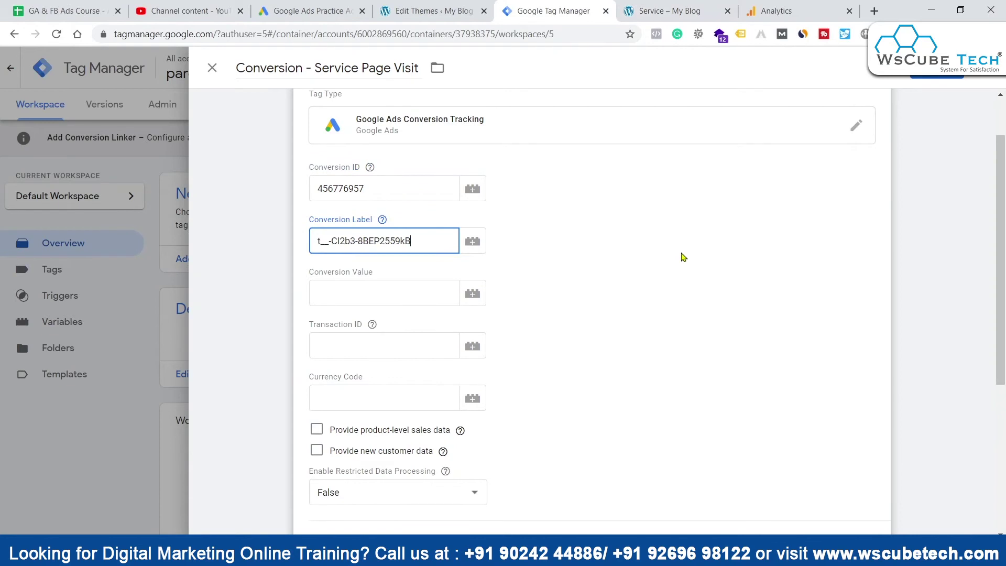
{"action": "scroll", "coordinate": [725, 388], "scroll_direction": "down", "scroll_amount": 3}
{"action": "scroll", "coordinate": [743, 483], "scroll_direction": "down", "scroll_amount": 2}
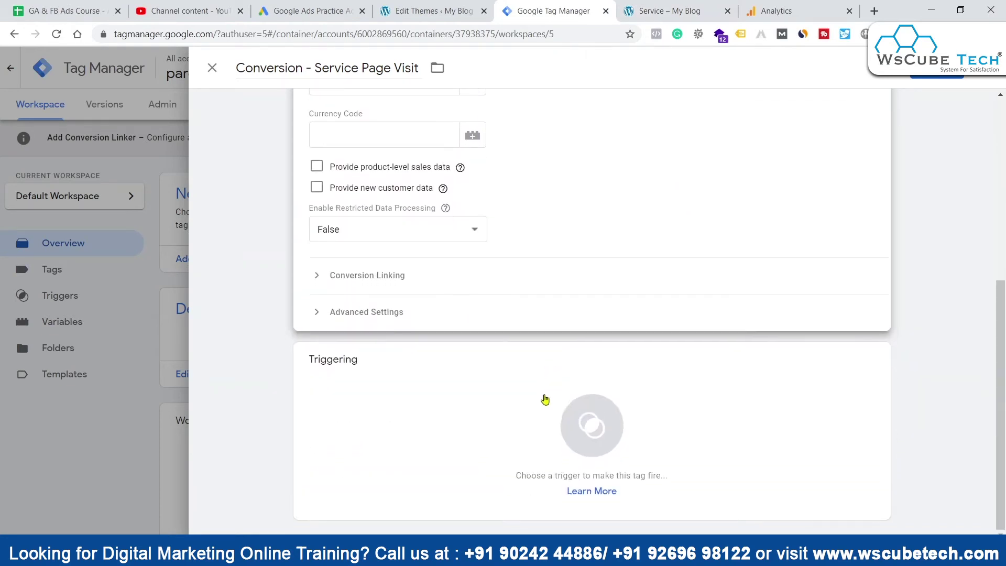
Open the tag's trigger chooser and start adding a new trigger
{"action": "left_click", "coordinate": [496, 423]}
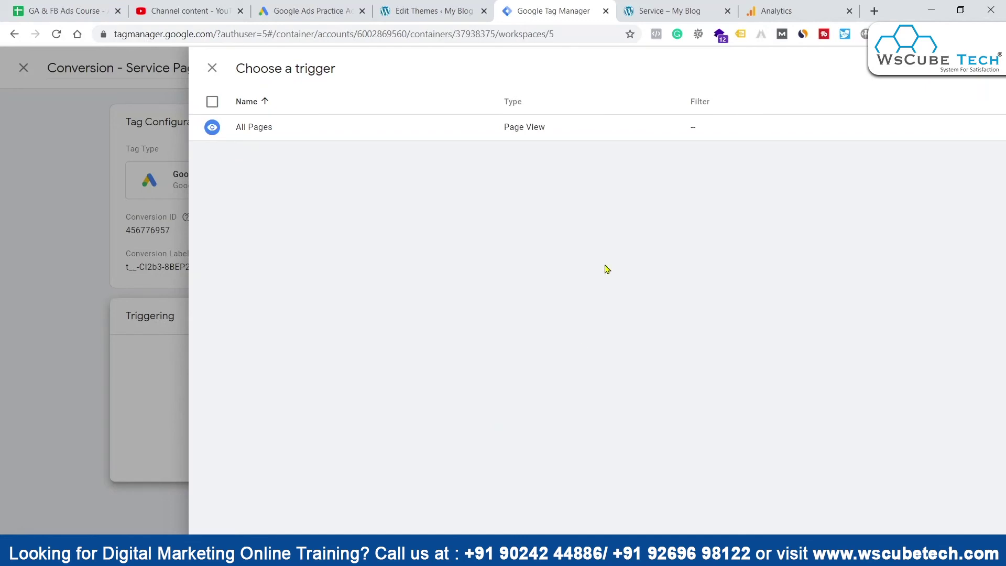
{"action": "left_click", "coordinate": [680, 10]}
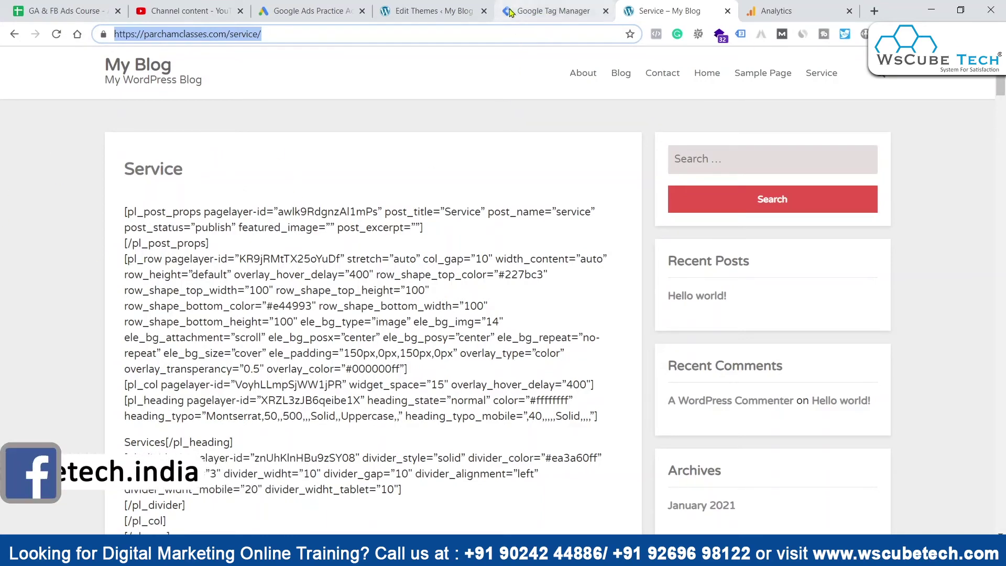
{"action": "left_click", "coordinate": [550, 10]}
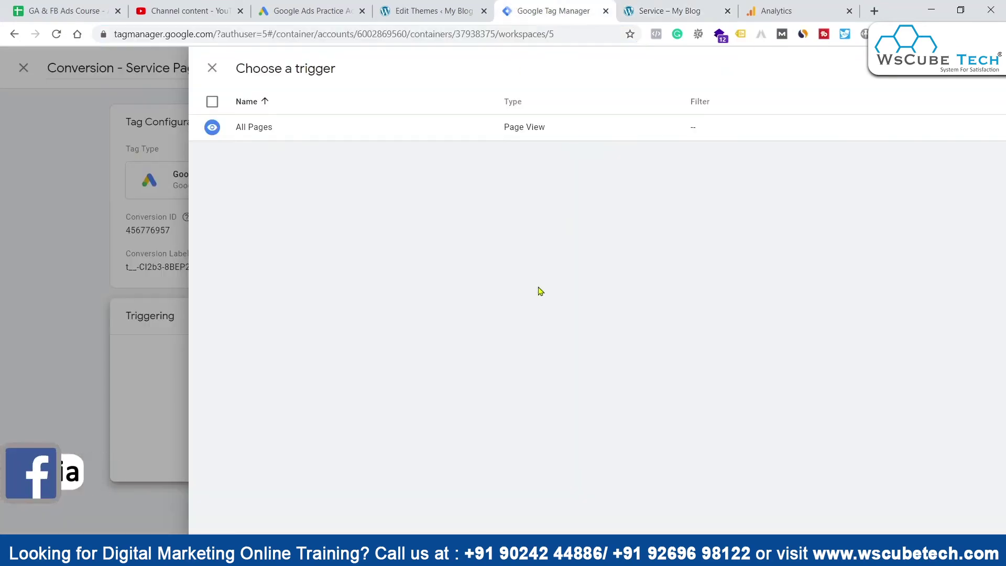
{"action": "left_click", "coordinate": [988, 126]}
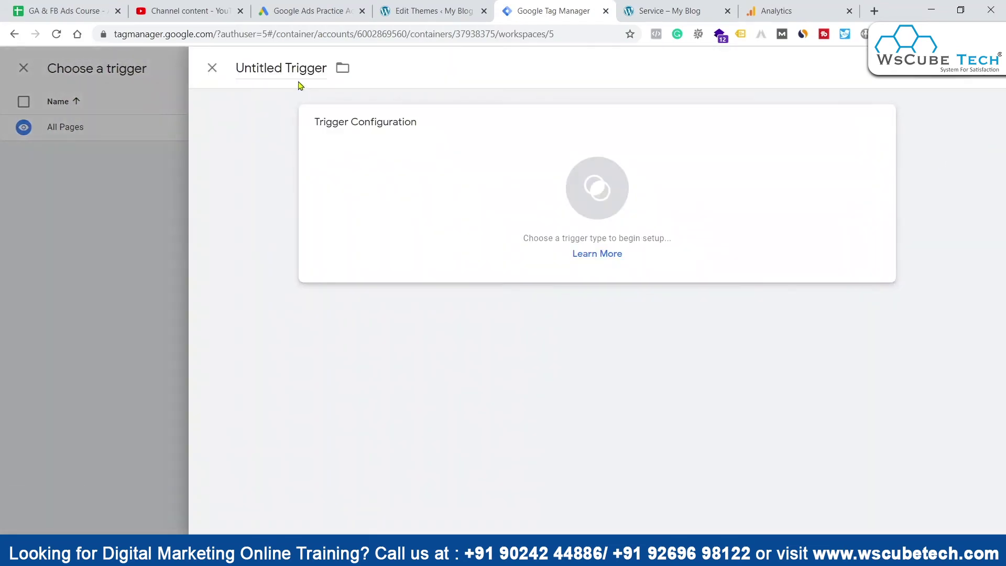
Name the trigger 'Service Page Trigger' as a Page View on some pages where Page URL equals
{"action": "triple_click", "coordinate": [285, 61]}
{"action": "type", "text": "S"}
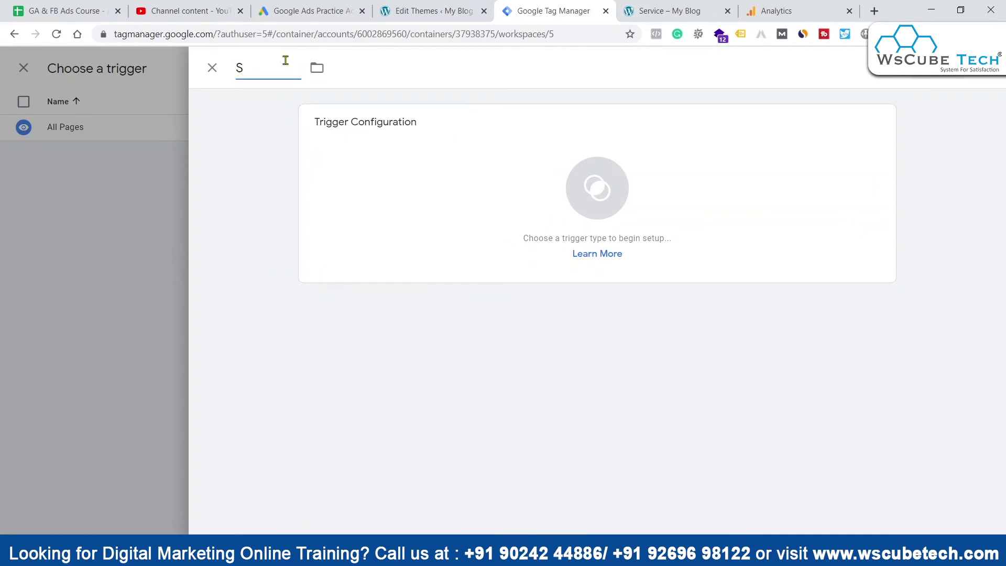
{"action": "type", "text": "Erviceice Page Tr"}
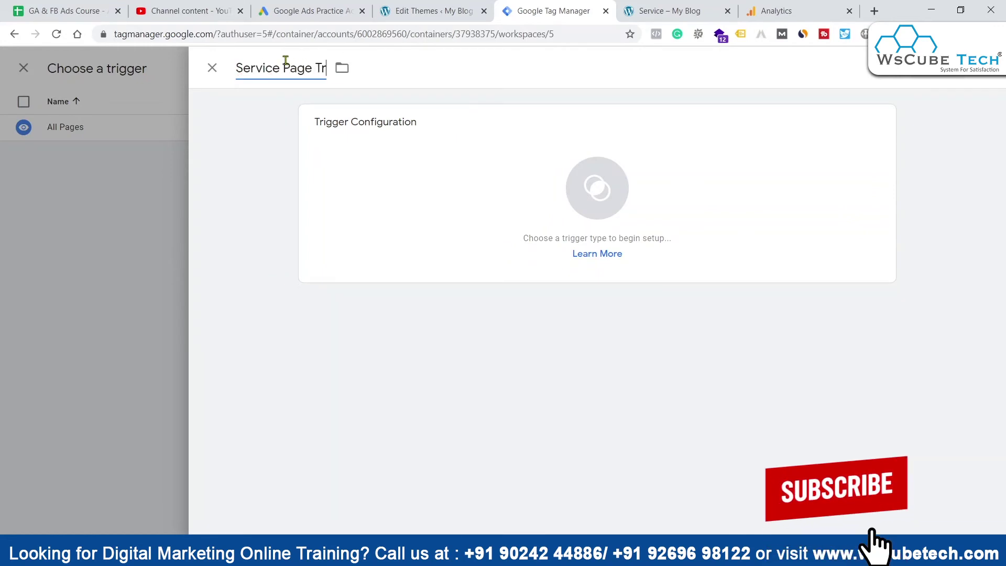
{"action": "type", "text": "igger"}
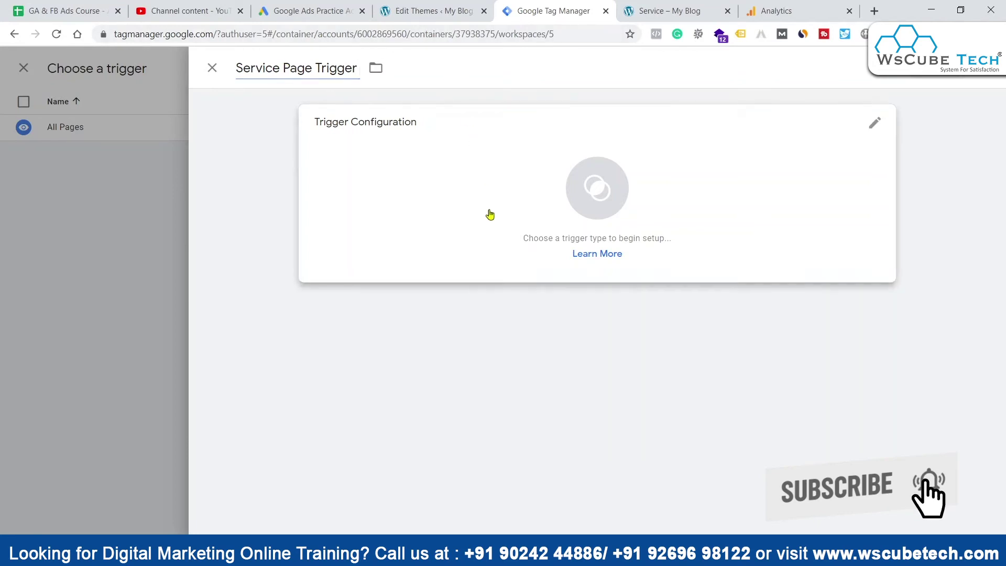
{"action": "left_click", "coordinate": [491, 212]}
{"action": "left_click", "coordinate": [730, 155]}
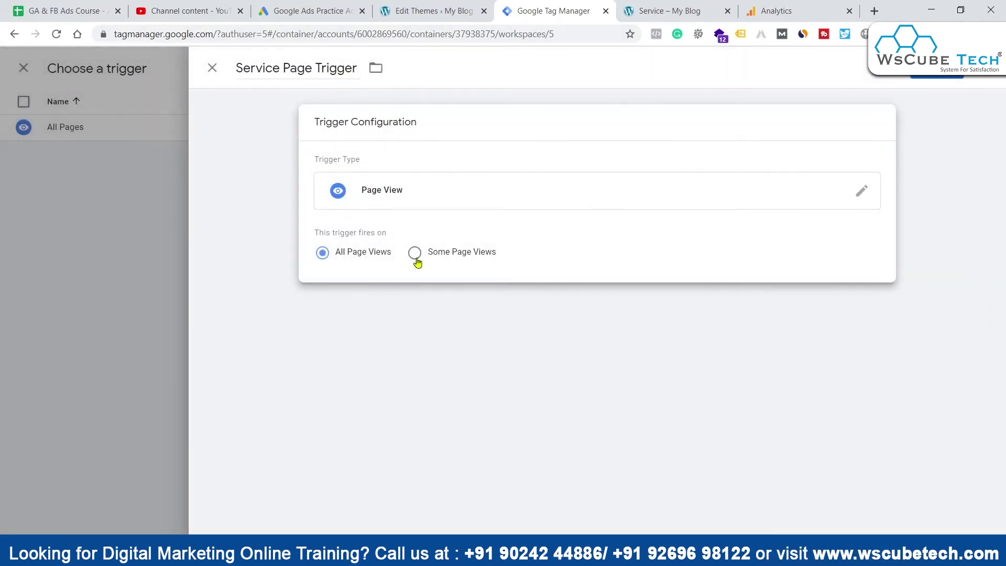
{"action": "left_click", "coordinate": [415, 253]}
{"action": "left_click", "coordinate": [405, 315]}
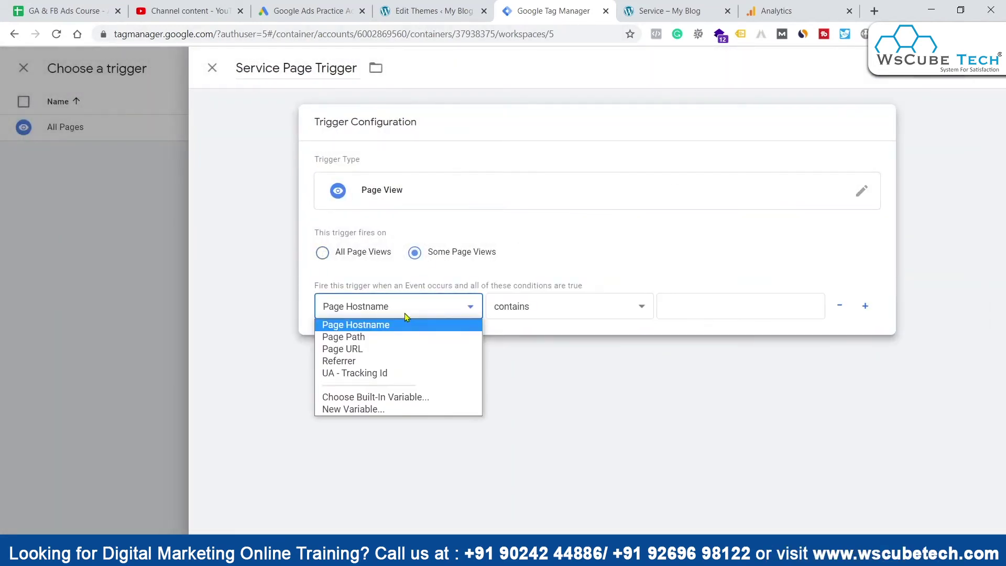
{"action": "left_click", "coordinate": [389, 350]}
{"action": "left_click", "coordinate": [554, 309]}
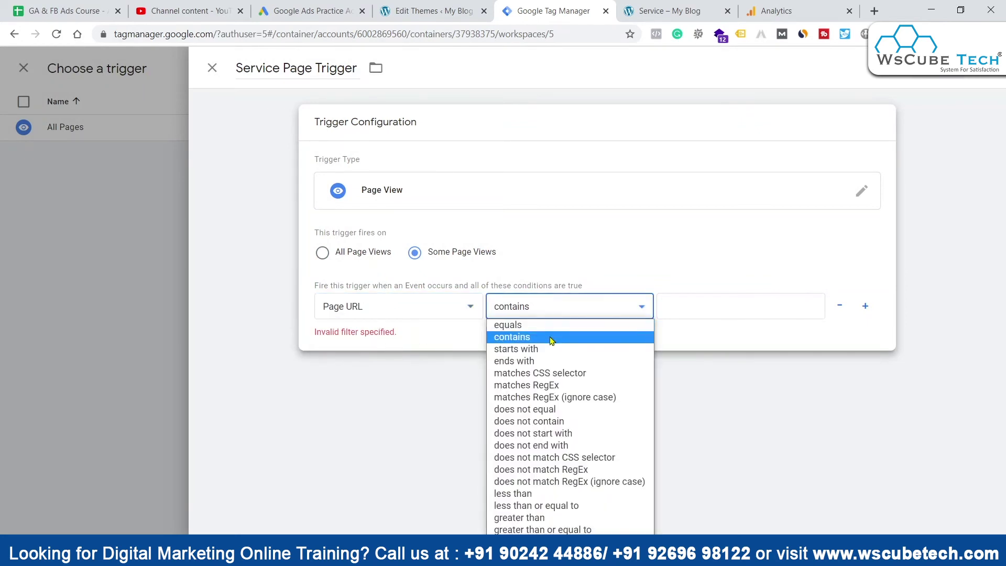
{"action": "left_click", "coordinate": [524, 326]}
{"action": "left_click", "coordinate": [535, 310]}
{"action": "left_click", "coordinate": [524, 325]}
Enter /service/ as the Page URL value, then save the trigger and the conversion tag
{"action": "left_click", "coordinate": [757, 306]}
{"action": "left_click", "coordinate": [724, 7]}
{"action": "left_click_drag", "start_coordinate": [226, 34], "coordinate": [606, 39]}
{"action": "key", "text": "ctrl+c"}
{"action": "key", "text": "ctrl+shift+Tab"}
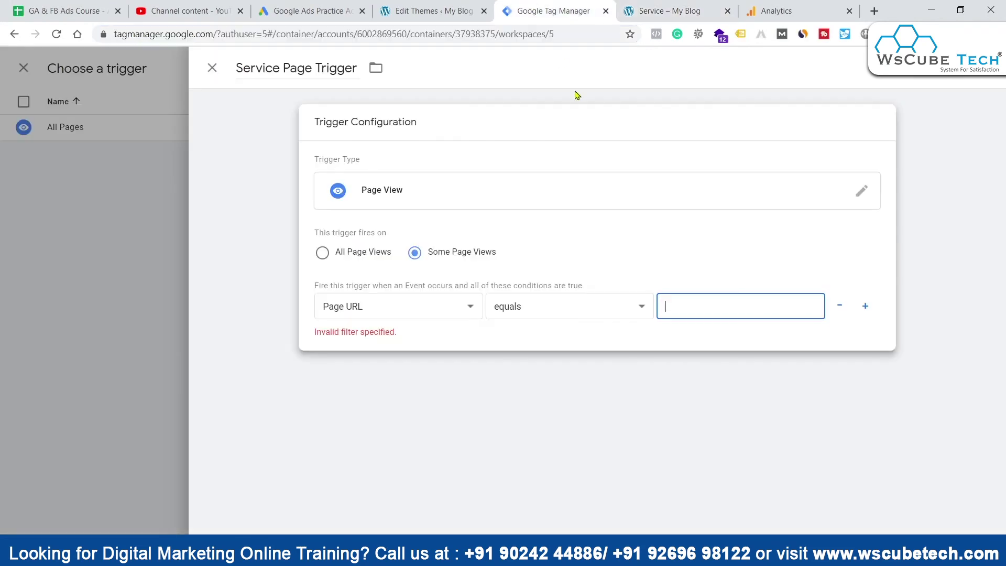
{"action": "key", "text": "ctrl+v"}
{"action": "left_click", "coordinate": [943, 77]}
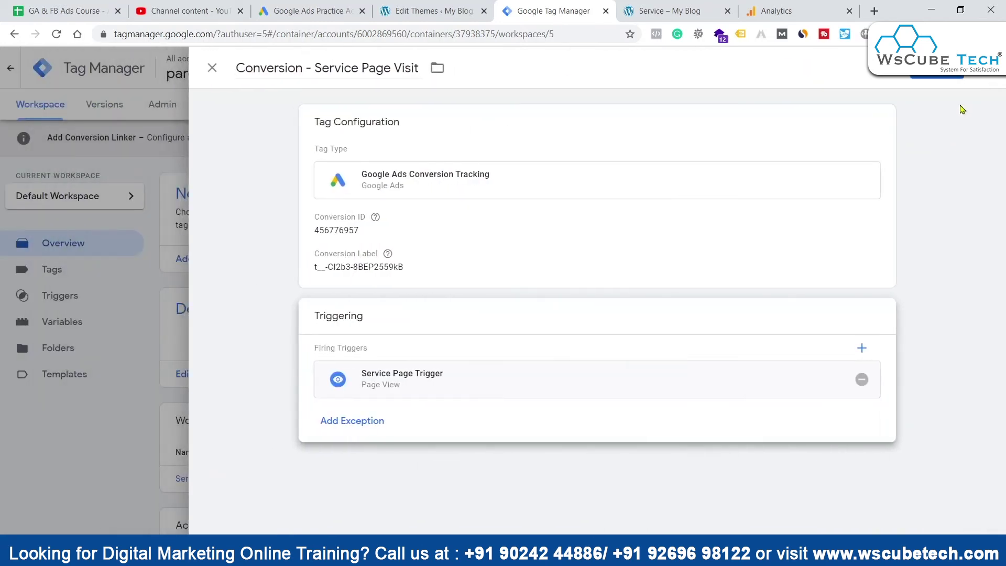
{"action": "left_click", "coordinate": [944, 77]}
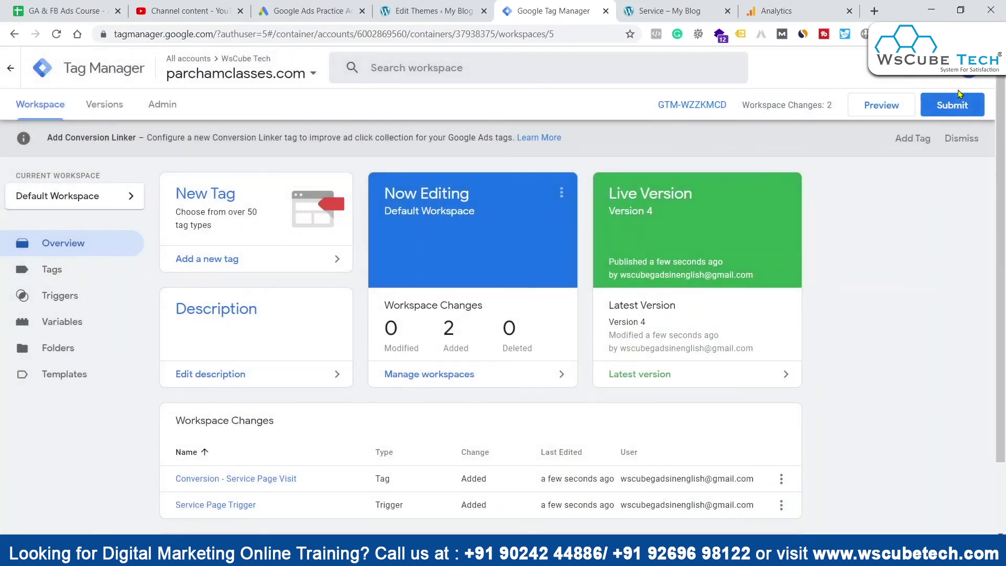
Submit and publish the workspace changes as Version 5 without a description
{"action": "left_click", "coordinate": [959, 96]}
{"action": "left_click", "coordinate": [958, 74]}
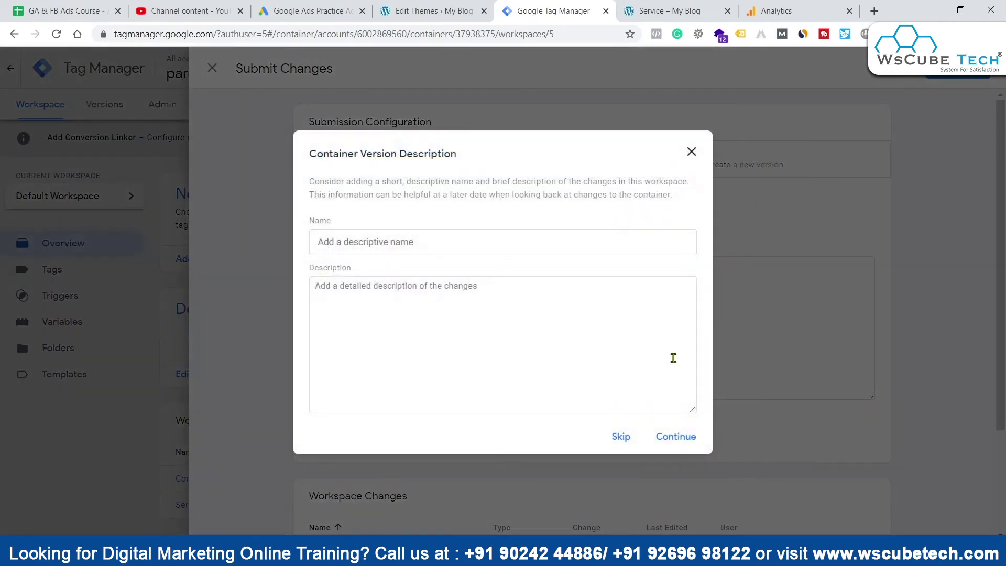
{"action": "left_click", "coordinate": [675, 438]}
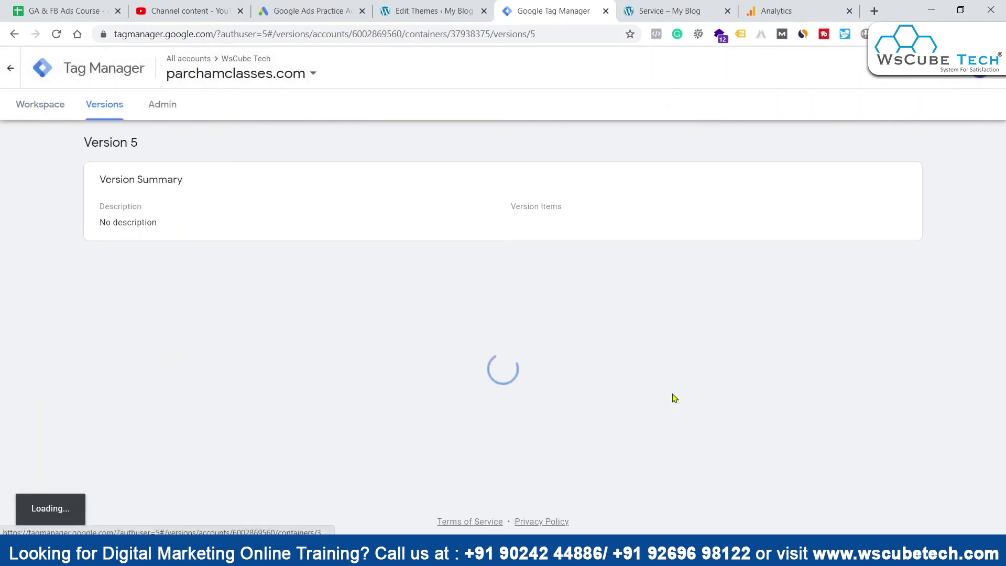
{"action": "left_click", "coordinate": [294, 10]}
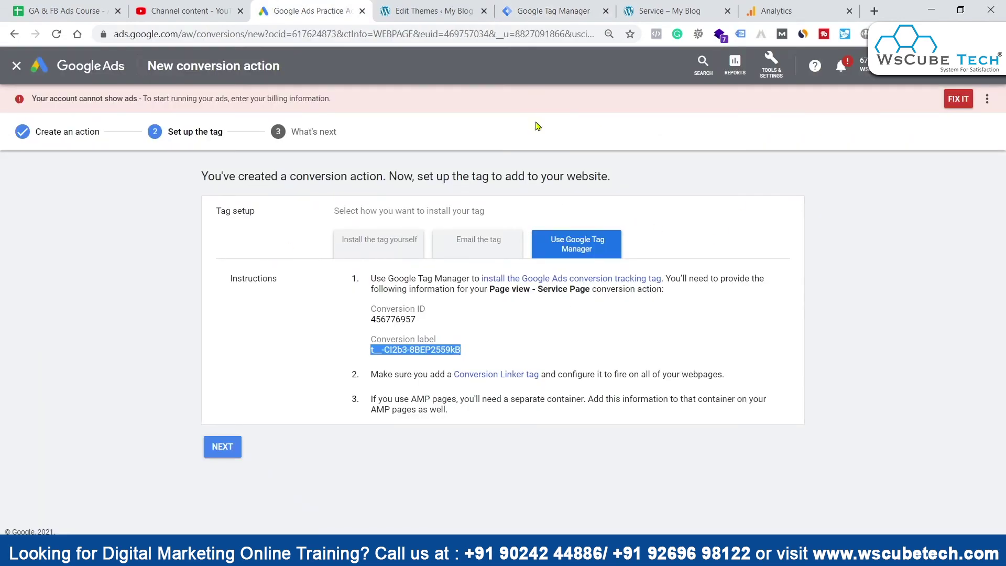
Complete the Page view - Service Page conversion action so it appears as Unverified
{"action": "left_click", "coordinate": [509, 338]}
{"action": "left_click", "coordinate": [225, 446]}
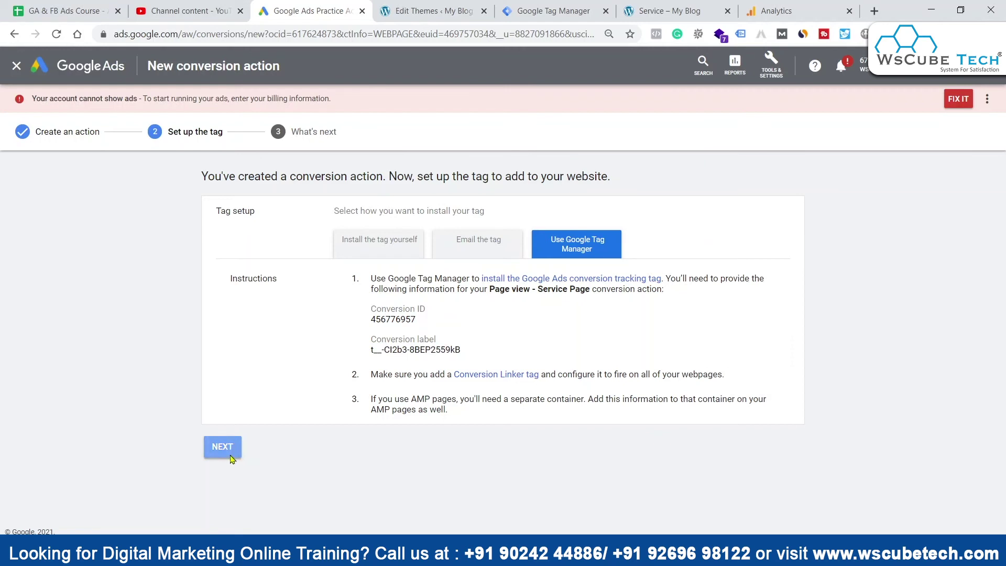
{"action": "left_click", "coordinate": [223, 341]}
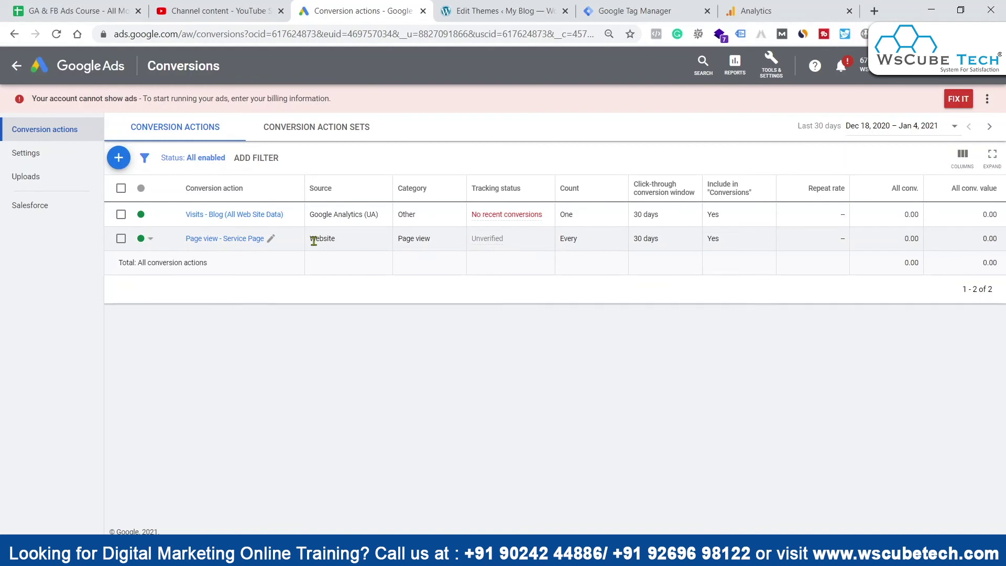
{"action": "left_click", "coordinate": [649, 7]}
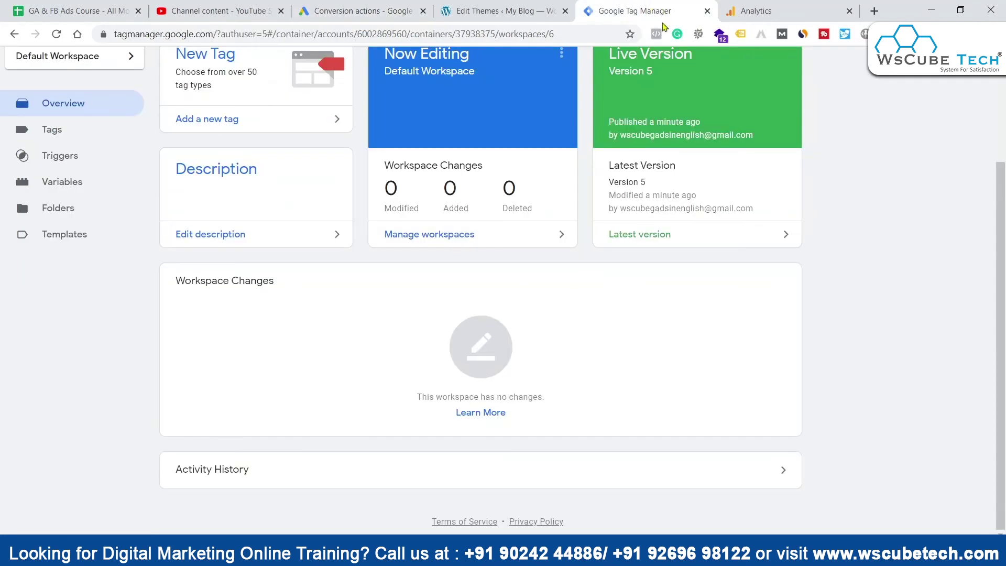
Create a new tag named 'Conversion Linker Tag' of type Conversion Linker
{"action": "left_click", "coordinate": [245, 261]}
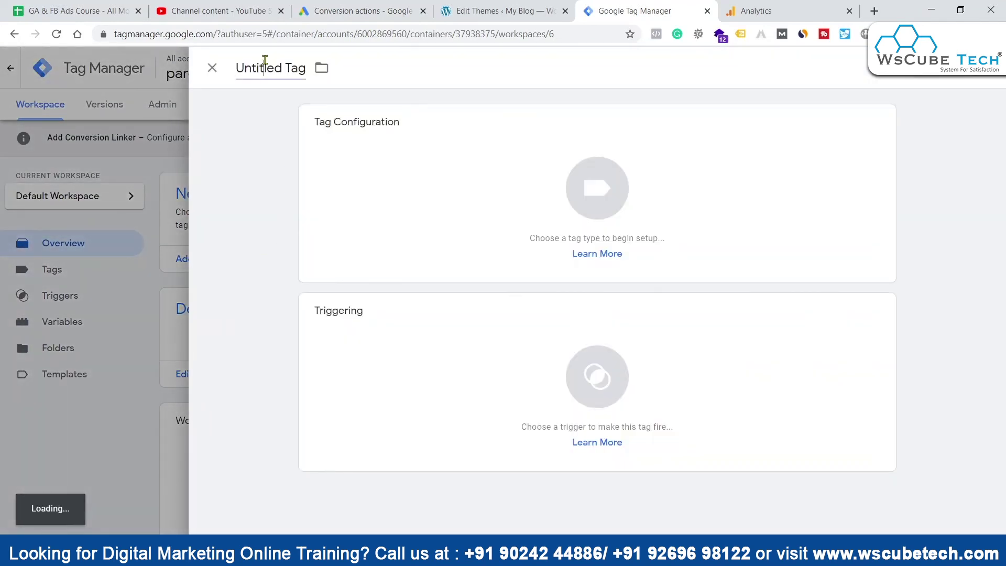
{"action": "left_click", "coordinate": [265, 64]}
{"action": "type", "text": "C"}
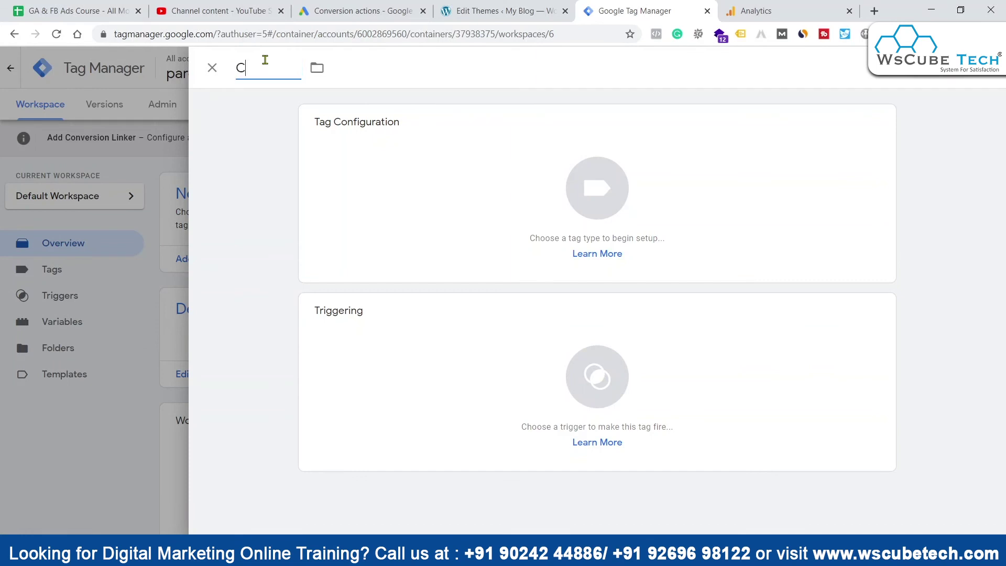
{"action": "type", "text": "onversion Linker Tag"}
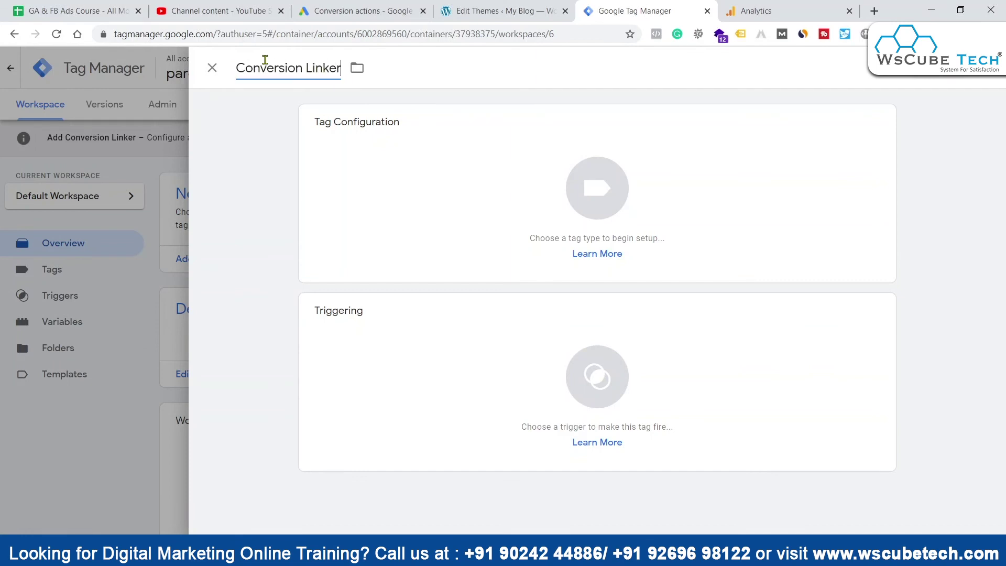
{"action": "left_click", "coordinate": [419, 194]}
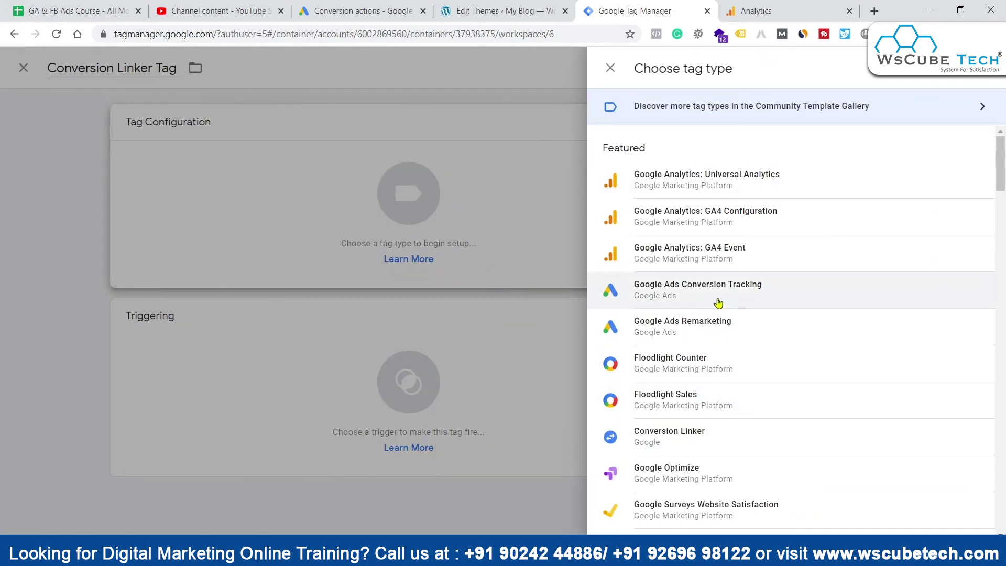
{"action": "scroll", "coordinate": [755, 393], "scroll_direction": "down", "scroll_amount": 1}
{"action": "left_click", "coordinate": [733, 377]}
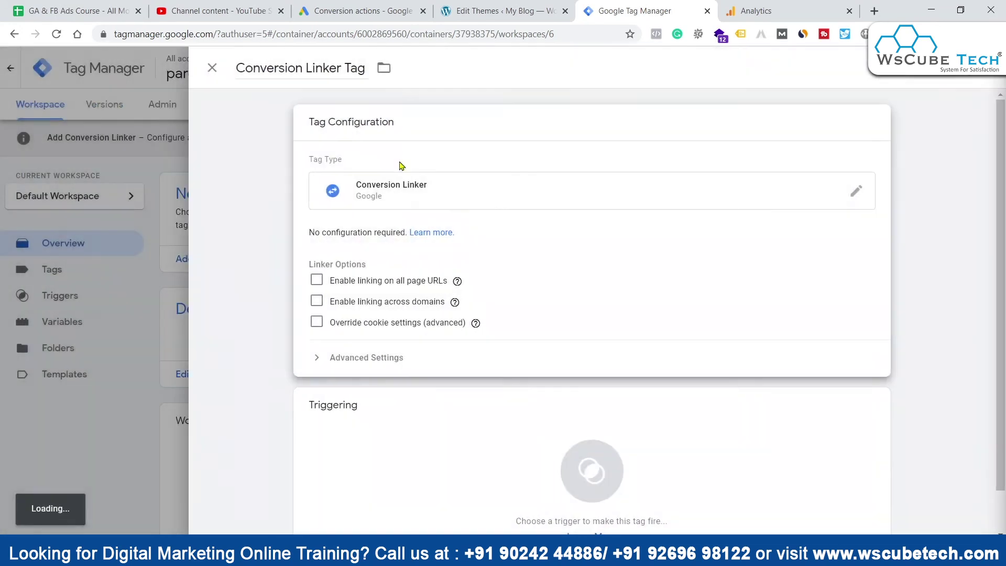
Set the Conversion Linker Tag to fire on All Pages and save it
{"action": "left_click", "coordinate": [488, 438]}
{"action": "left_click", "coordinate": [419, 127]}
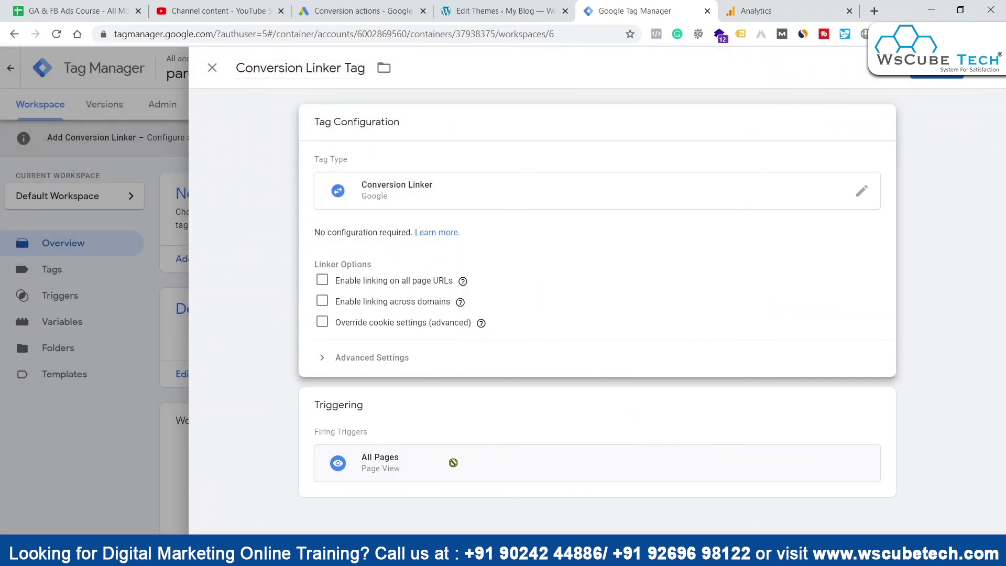
{"action": "left_click", "coordinate": [936, 83]}
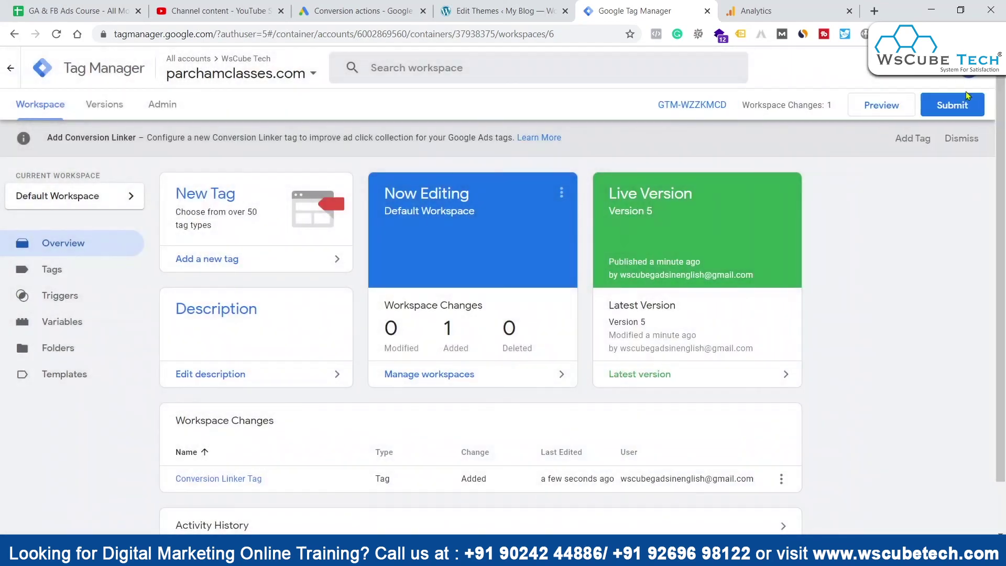
Publish the Conversion Linker Tag changes as Version 6 without a description, then open Google Ads campaigns overview
{"action": "left_click", "coordinate": [953, 106]}
{"action": "left_click", "coordinate": [958, 68]}
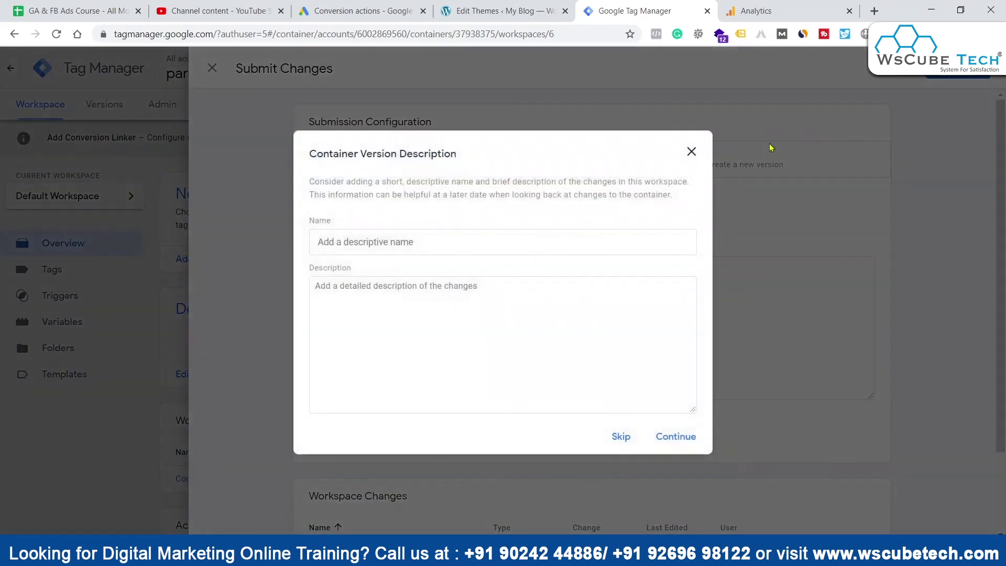
{"action": "left_click", "coordinate": [668, 443]}
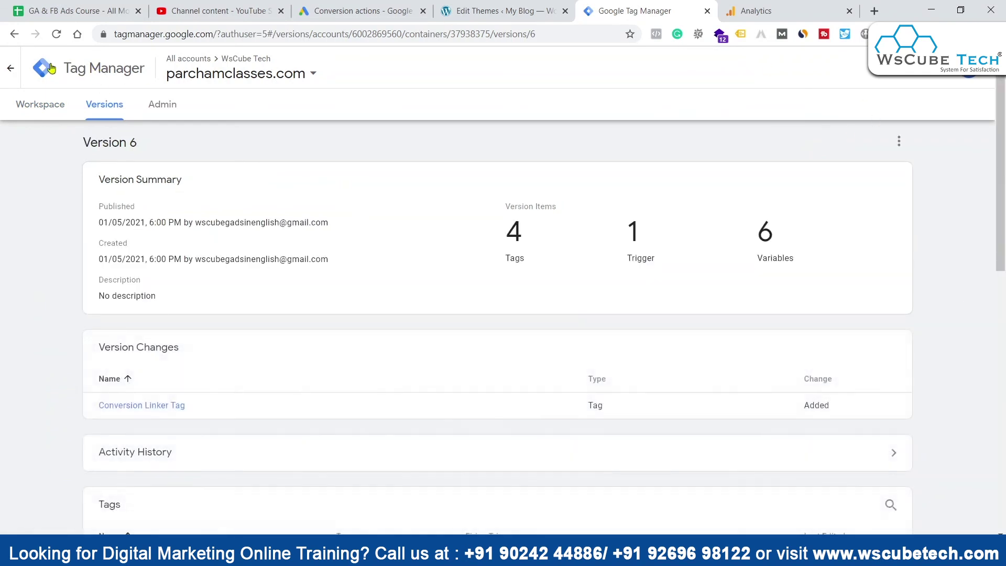
{"action": "left_click", "coordinate": [102, 69]}
{"action": "left_click", "coordinate": [874, 10]}
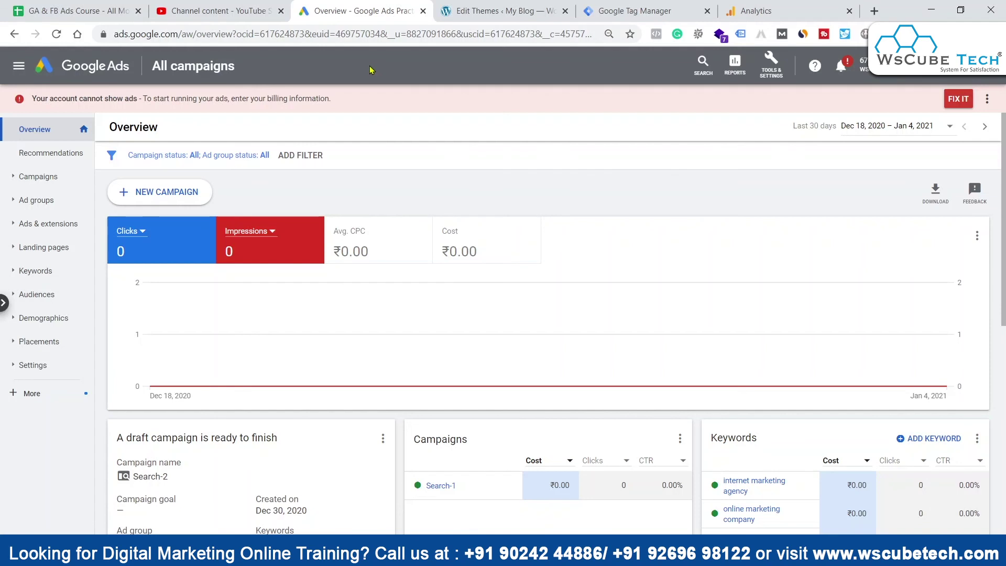